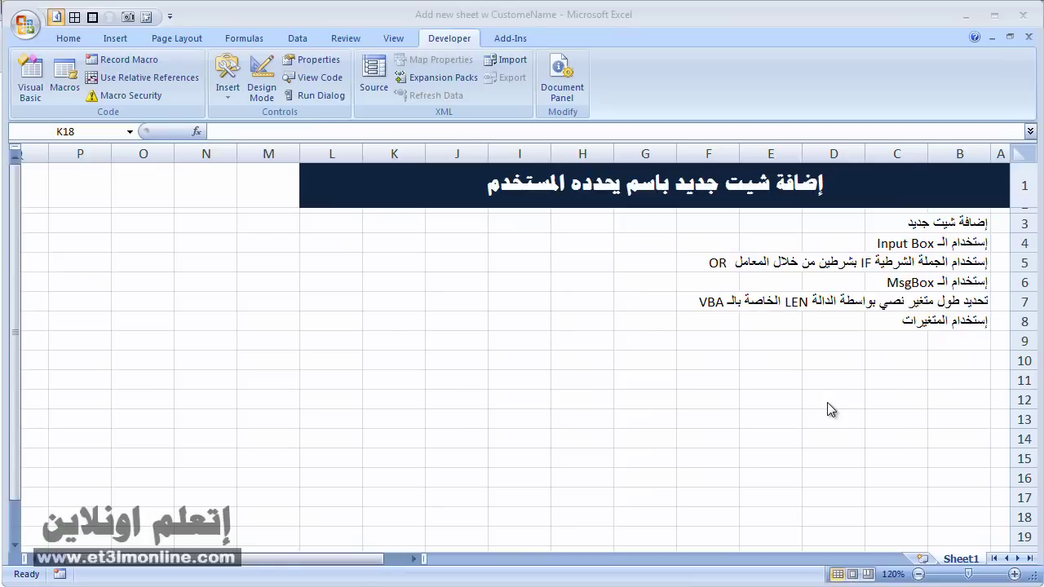
- Open the Visual Basic Editor and delete the old macro code in Module2
key(alt+F11)
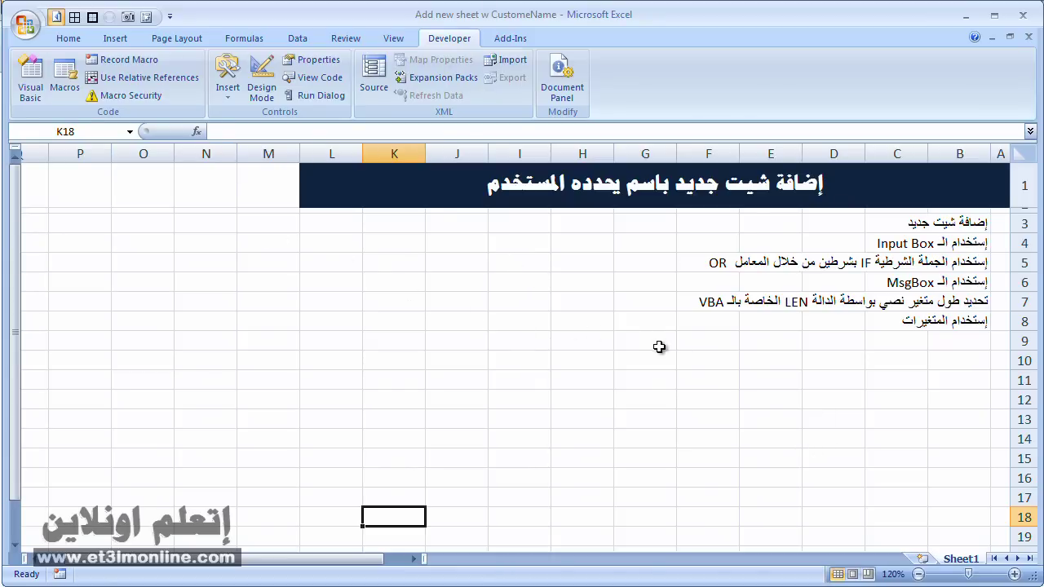
click(45, 75)
mouse_move(248, 292)
mouse_down()
mouse_move(167, 235)
mouse_move(151, 172)
mouse_up()
key(Delete)
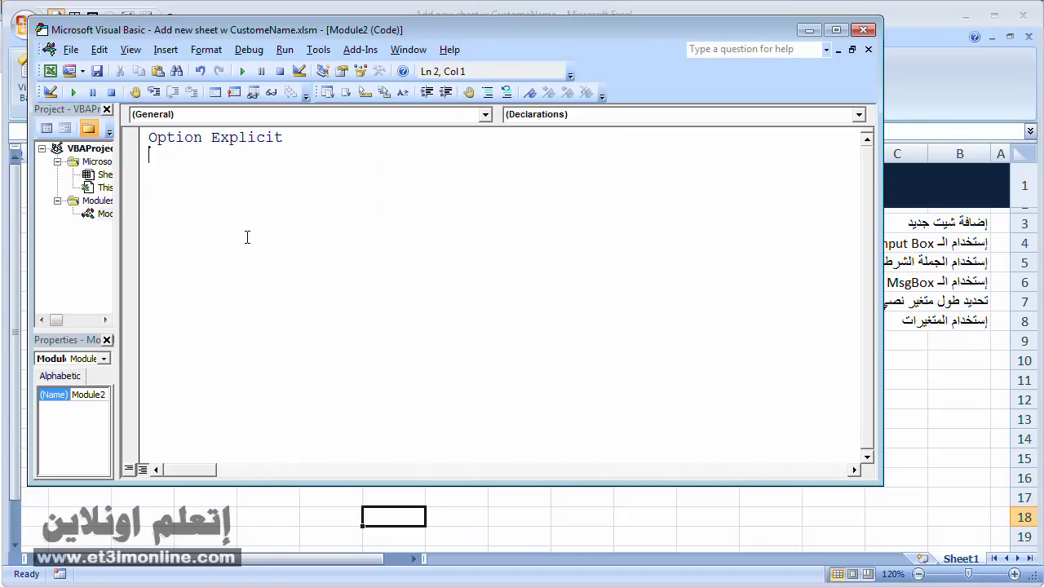
- Create a new Sub named NweSheeetCustomeName below Option Explicit
key(Return)
text(su)
text(b NweSh)
text(eee)
text(tN)
text(ma)
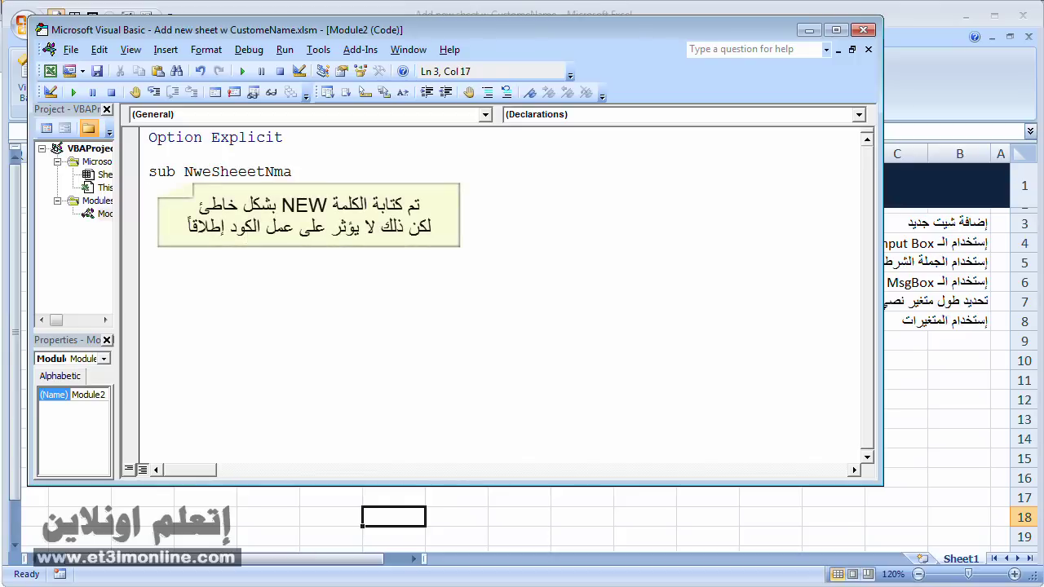
key(BackSpace)
key(BackSpace)
text(ame)
key(Left)
key(Left)
key(Left)
key(Left)
text(Cu)
text(stome)
key(End)
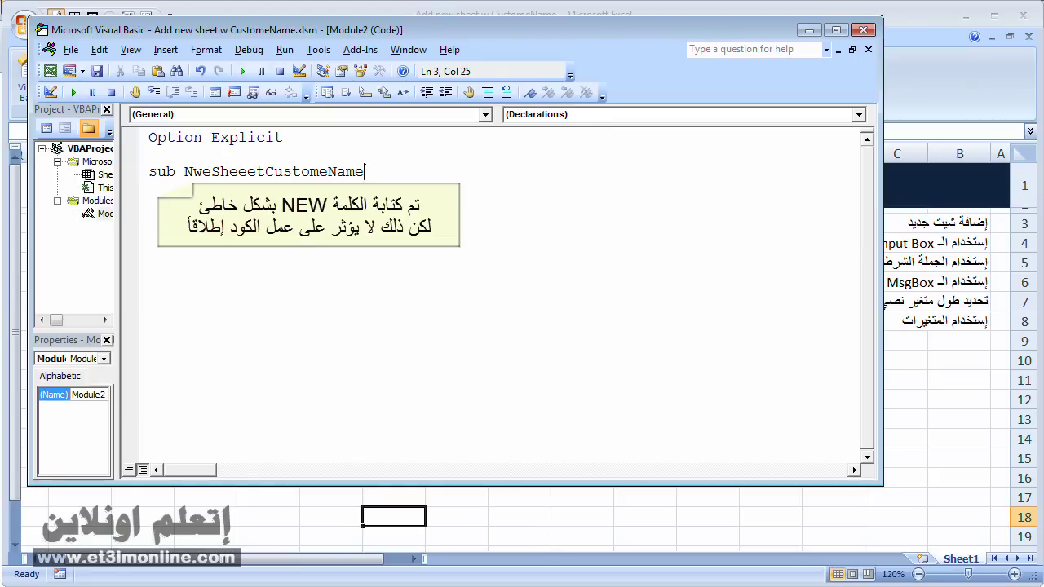
key(Return)
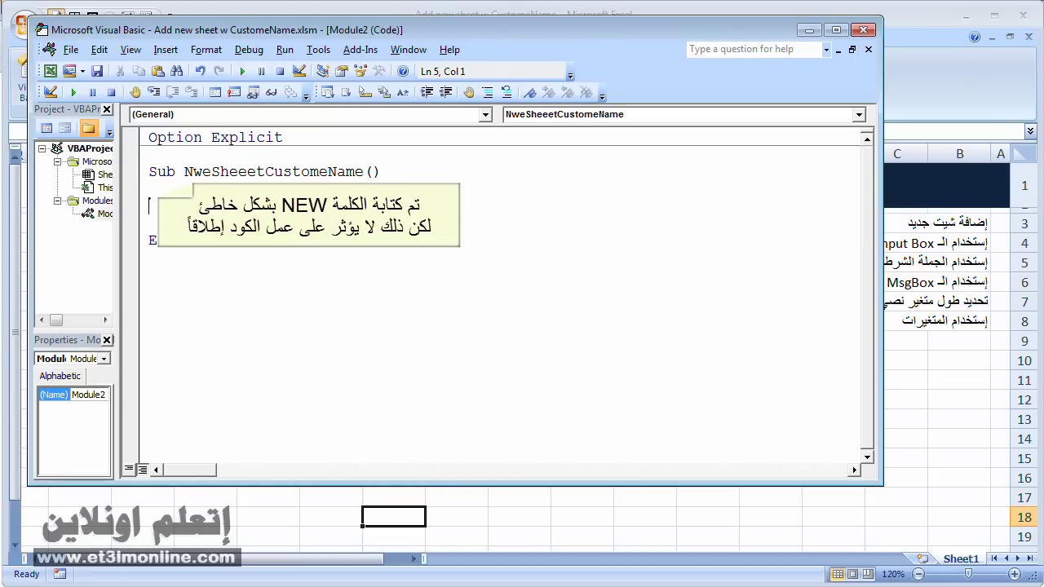
- Add a Sheets.Add line to the macro body and go back to the workbook
text(sh)
text(ts.add)
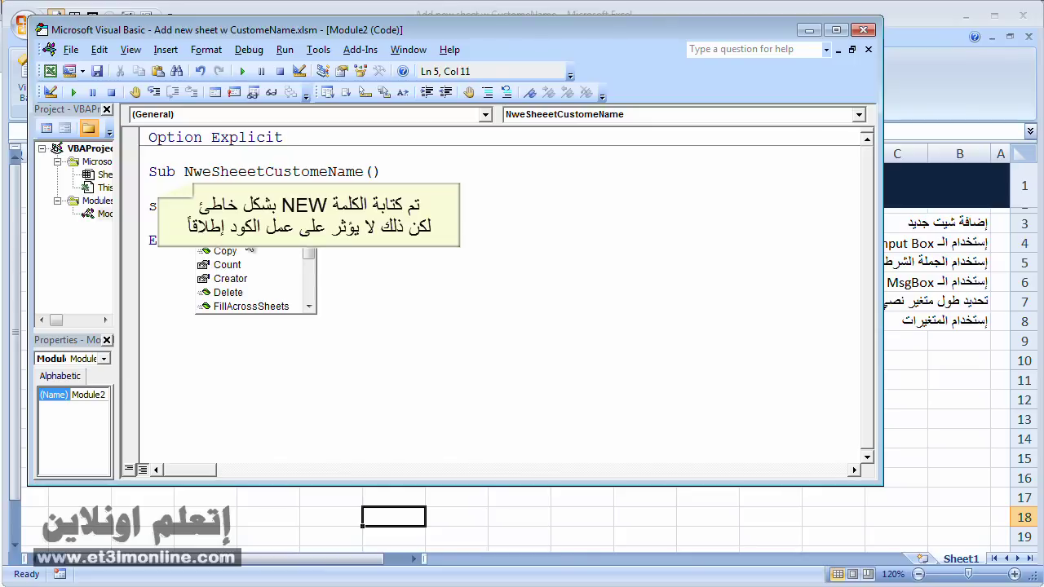
key(Escape)
key(Down)
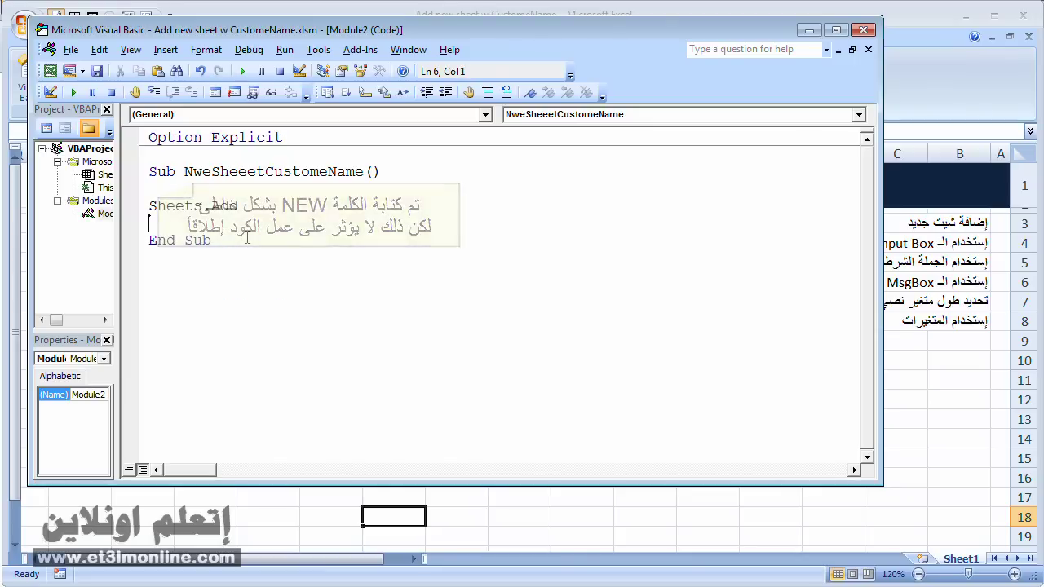
click(915, 341)
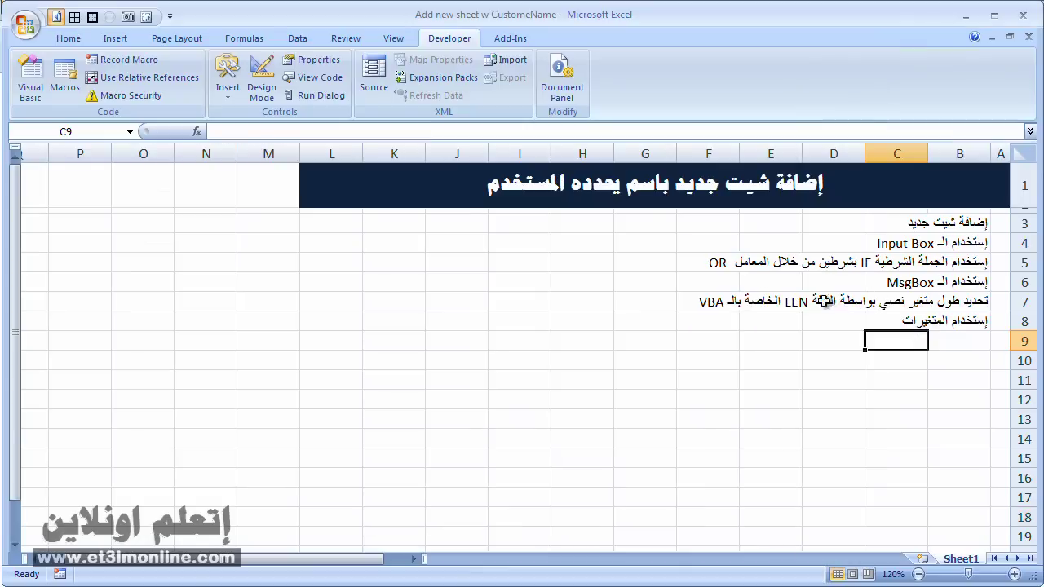
- Run NweSheeetCustomeName to add a blank sheet, then reopen its code in the editor
click(65, 76)
click(733, 197)
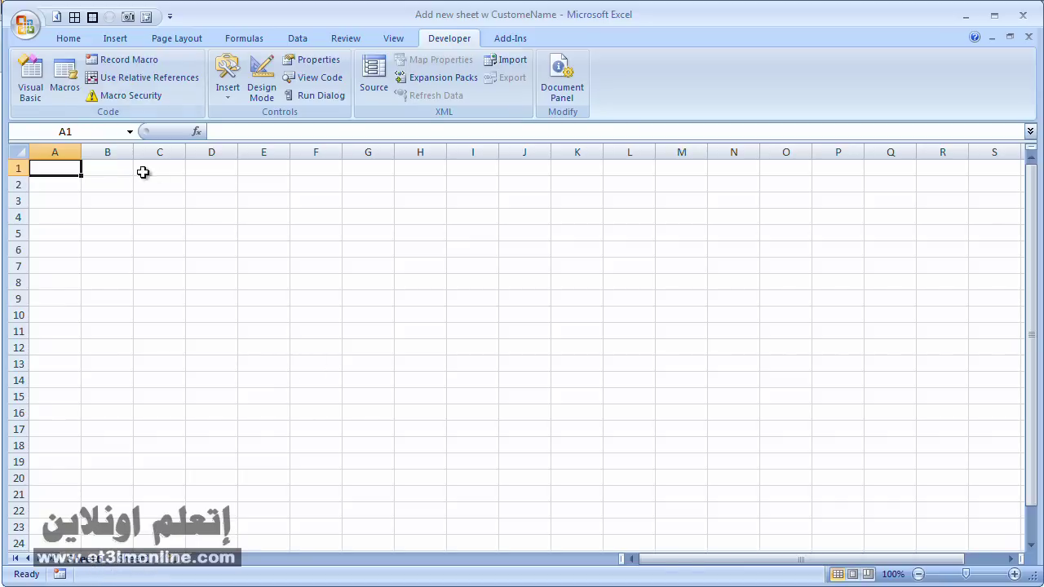
click(33, 82)
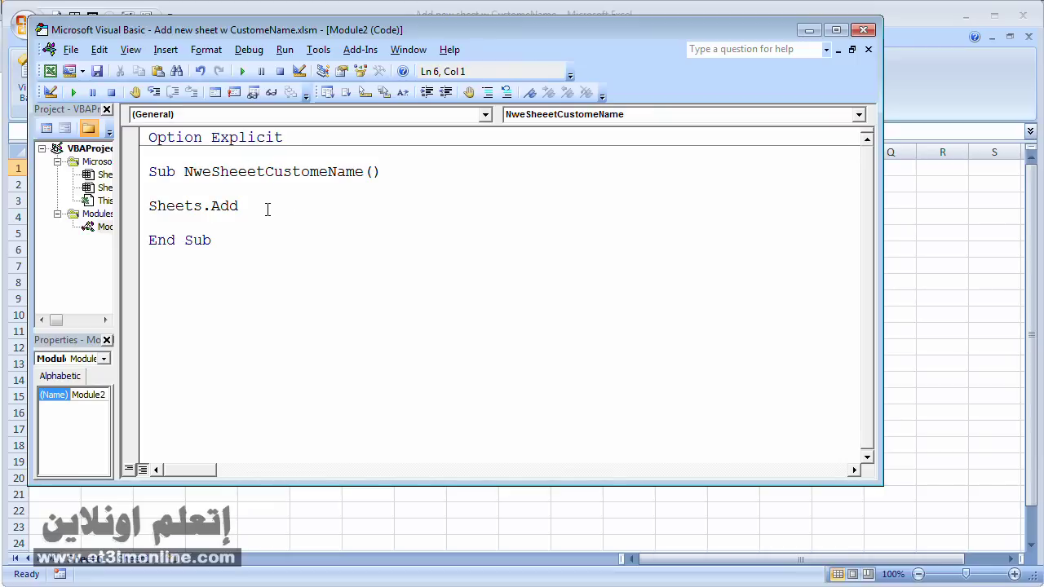
- Declare Dim SheetName As String at the top of the macro, leaving a blank line above Sheets.Add
click(166, 193)
text(dim )
text(Sheet)
text(Name)
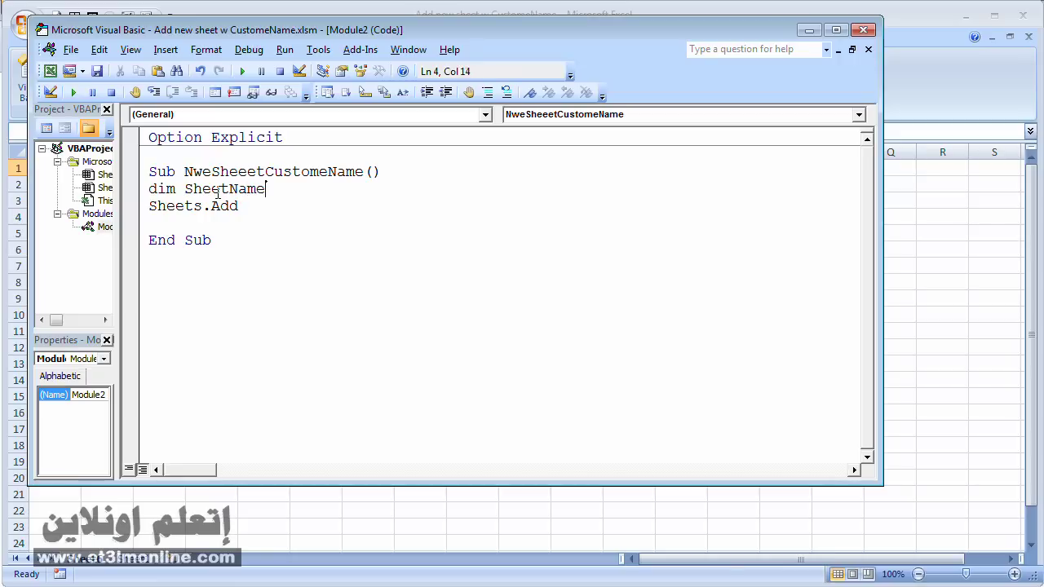
text( as )
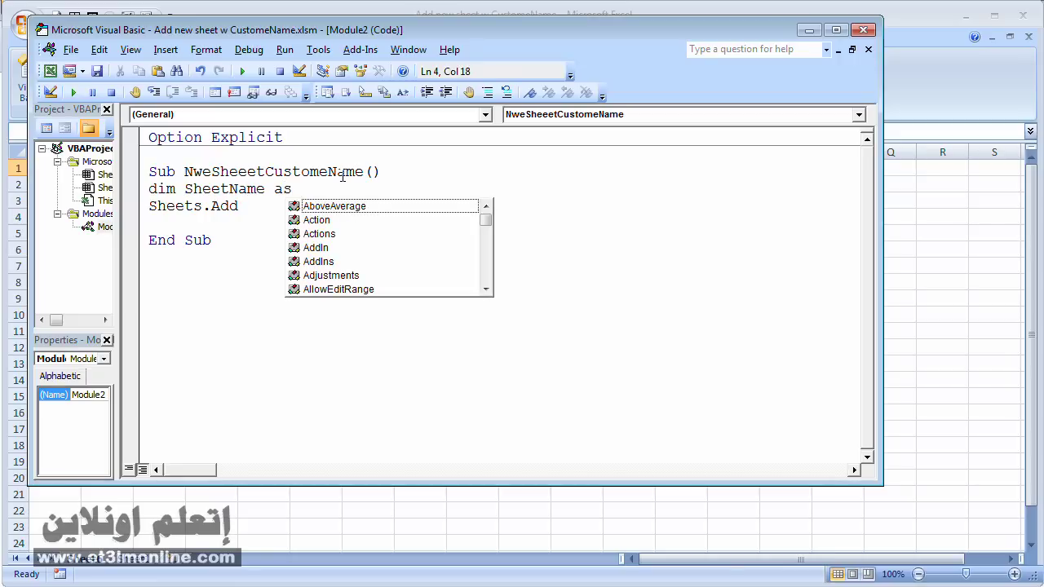
text(stri)
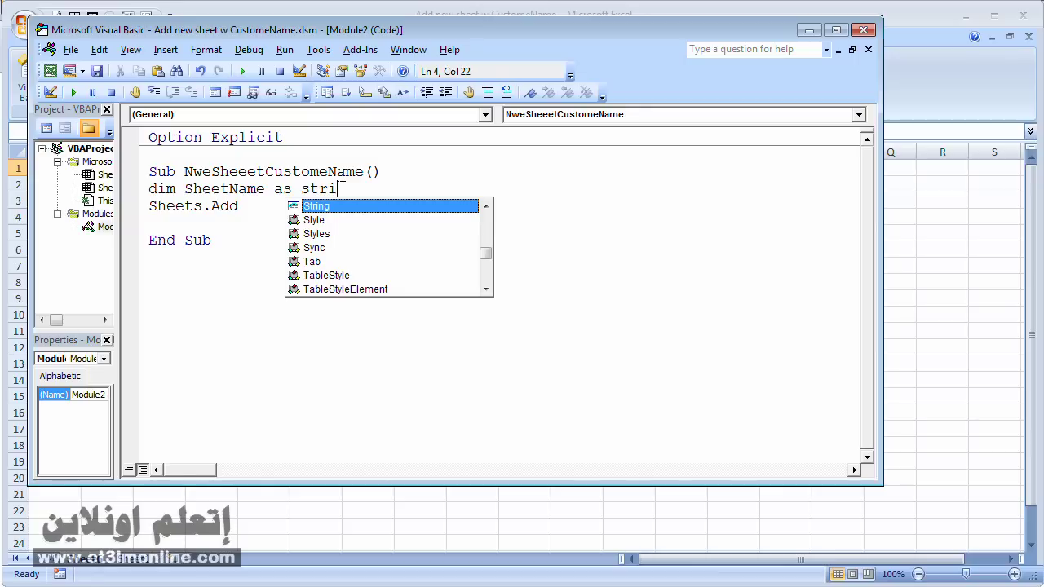
key(Tab)
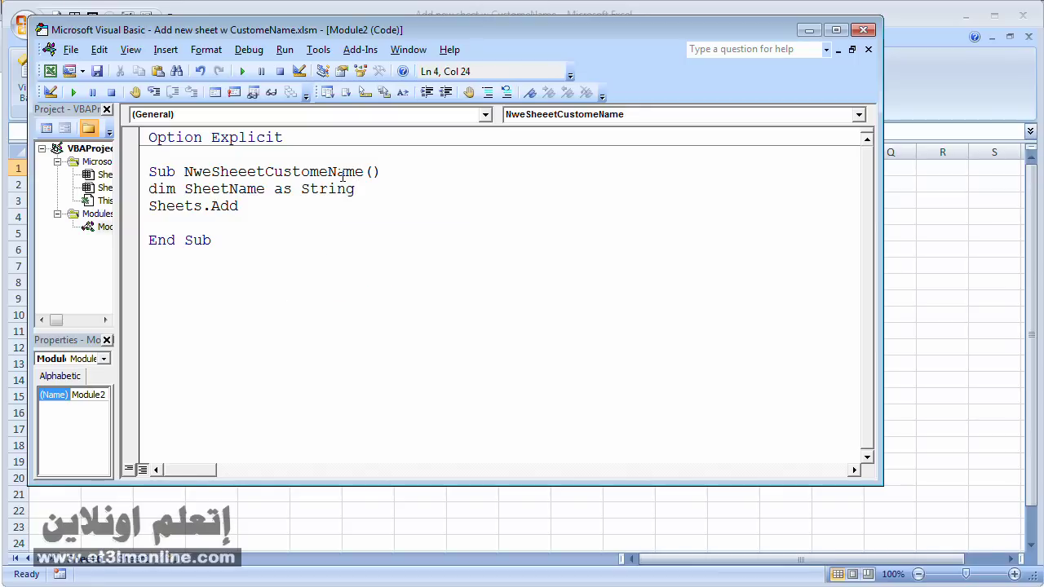
key(Return)
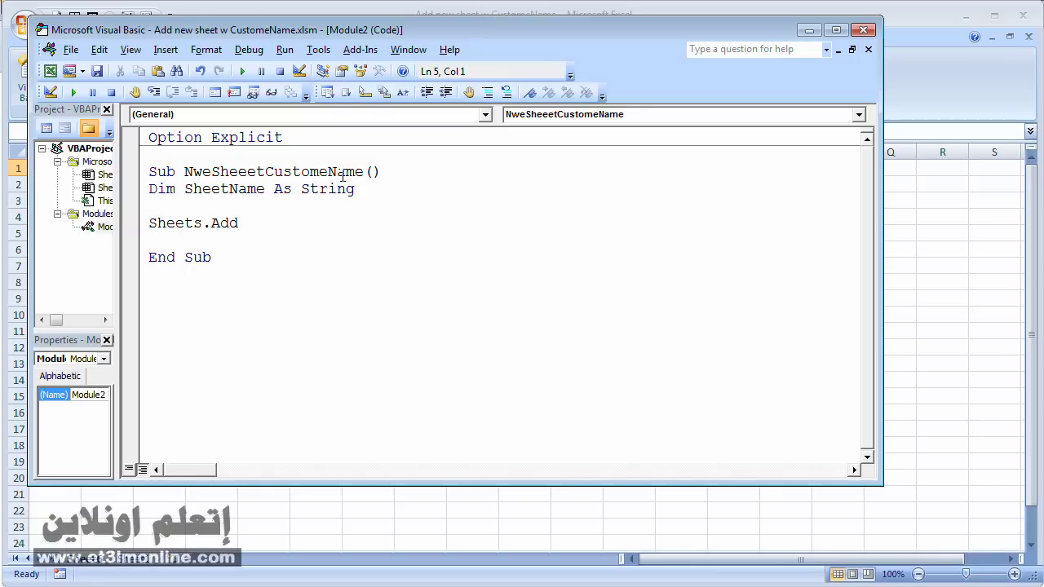
key(Return)
key(Return)
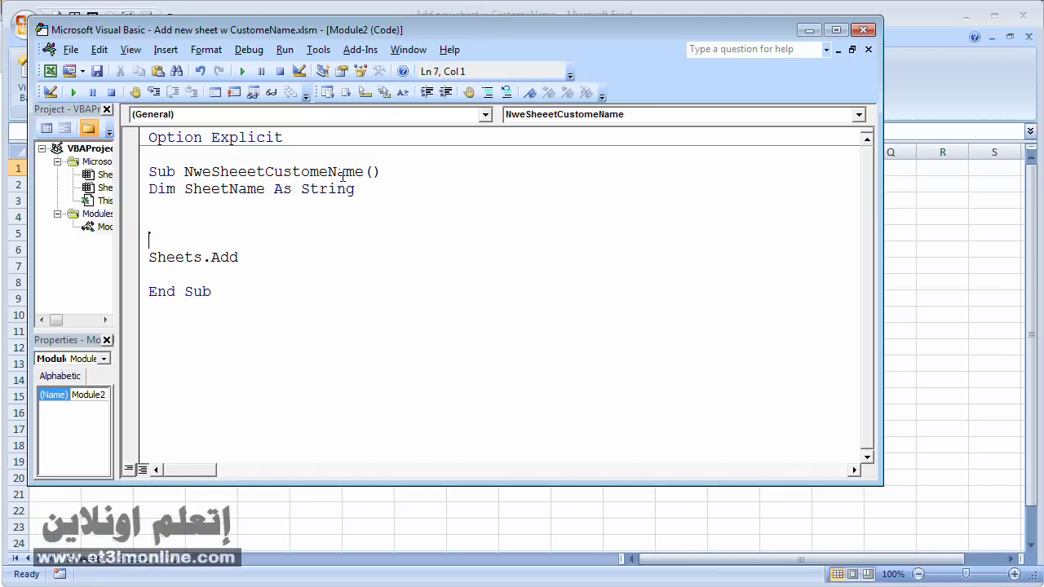
key(Up)
- Begin assigning sheetname from an InputBox with the prompt "Please Insert sheet name."
text(sheetname)
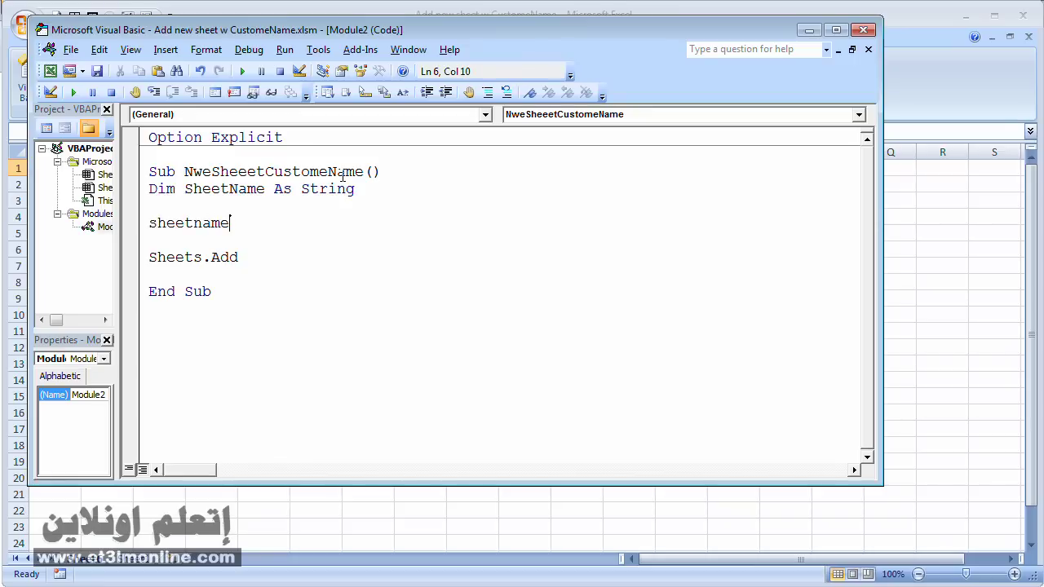
text( = )
text(i)
text(nputb)
text(ox()
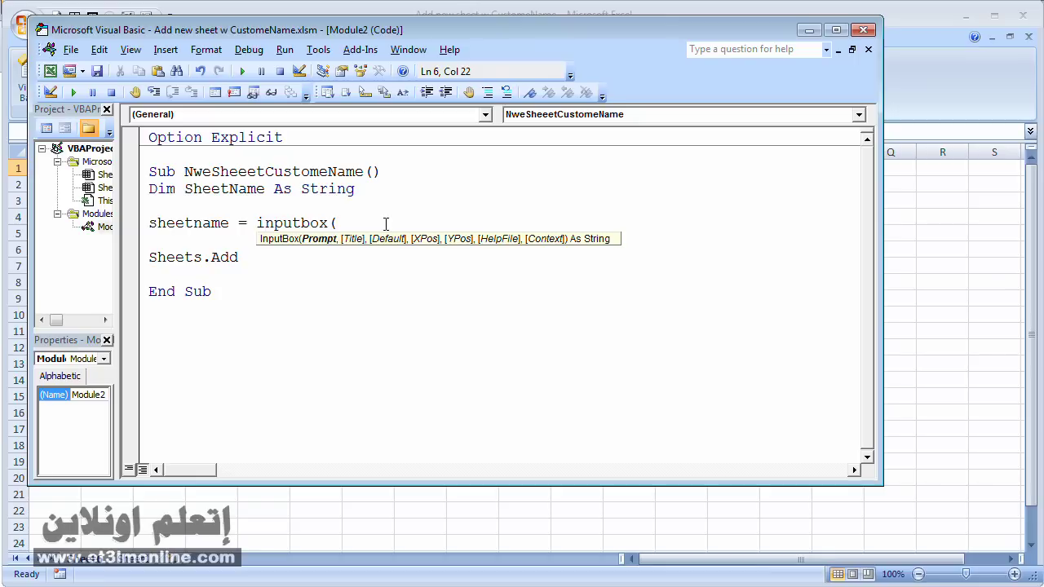
text("")
key(Left)
text(Please I)
text(nsert)
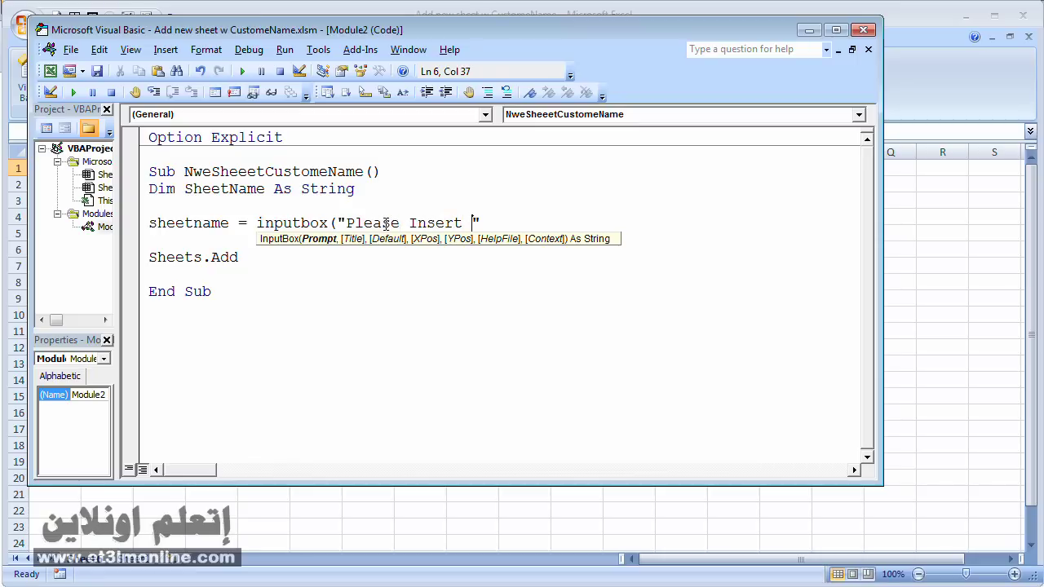
text( sh)
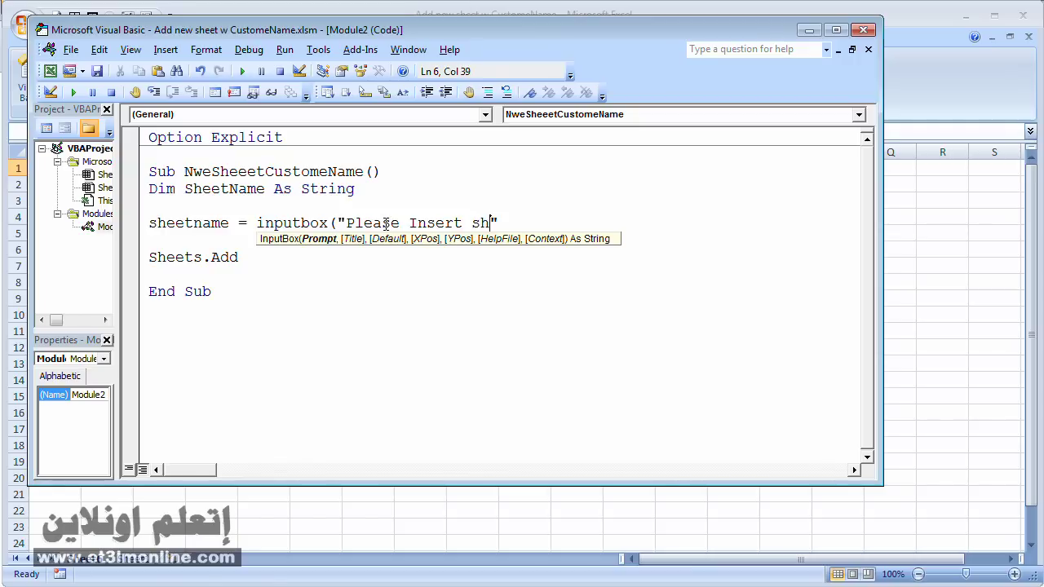
text(eet n)
text(ame)
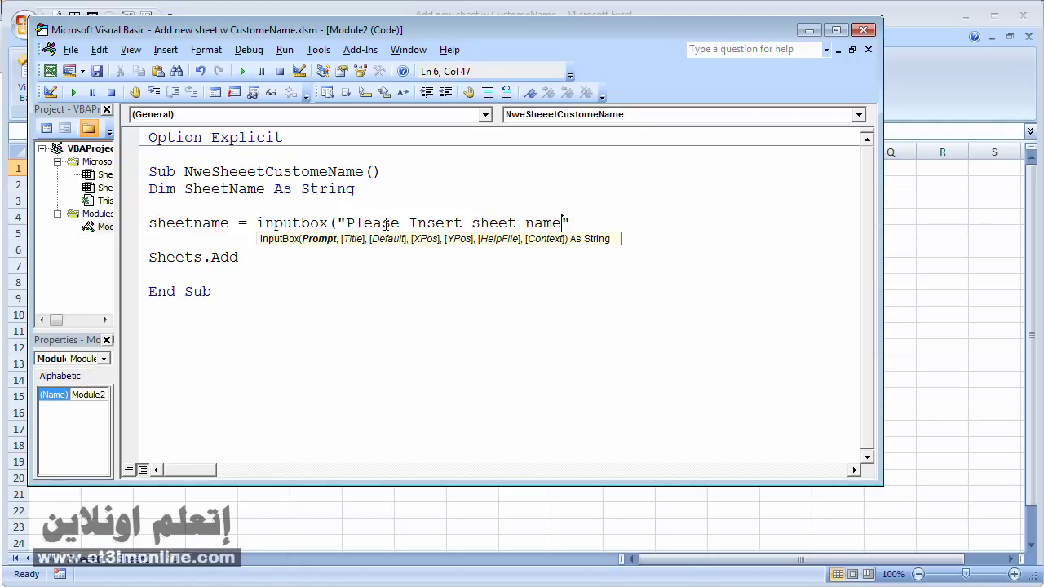
text(.)
- Dismiss the compile error and close the InputBox call with its missing parenthesis
click(209, 240)
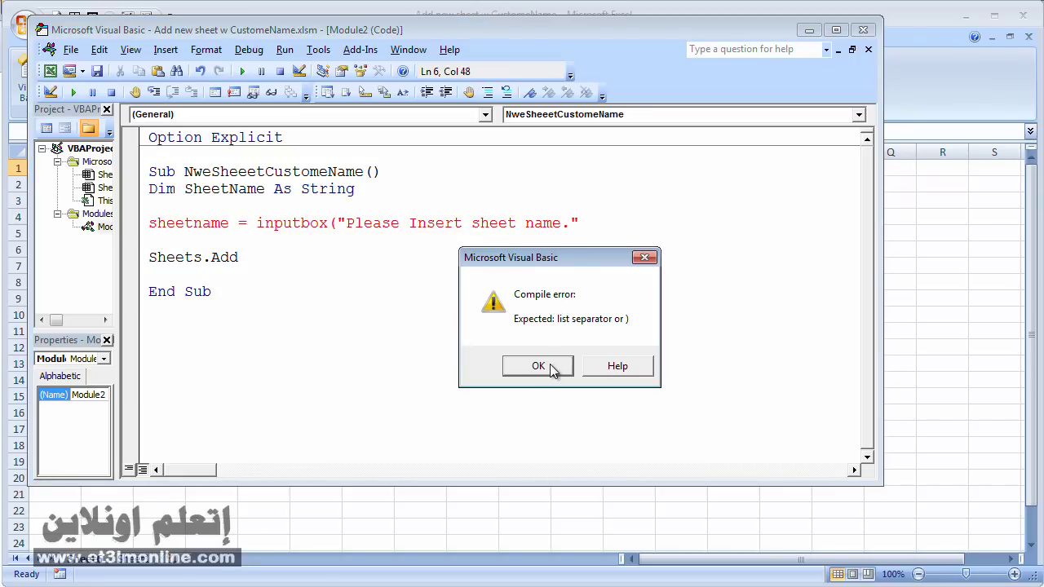
click(550, 367)
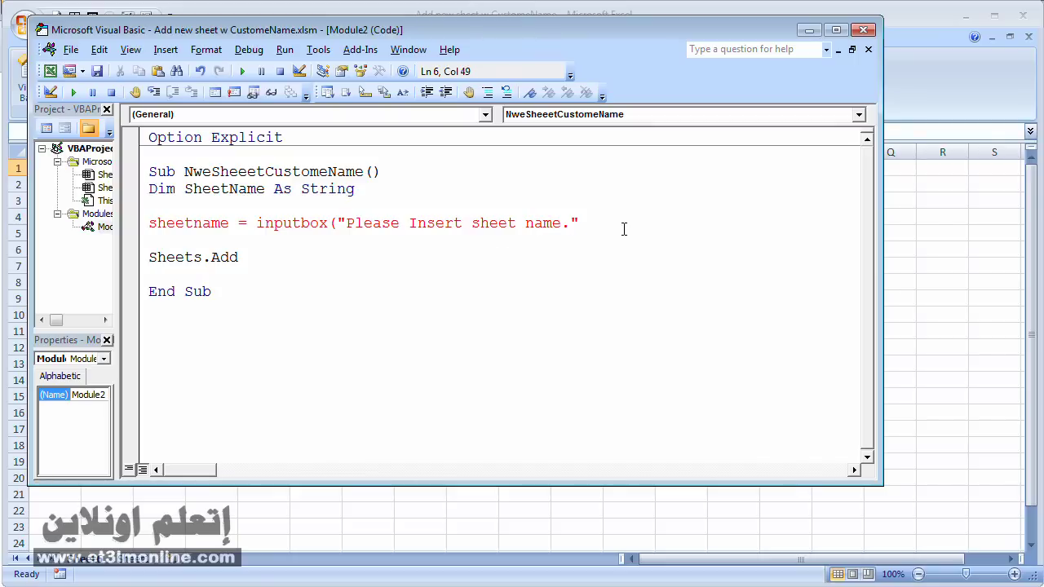
text())
click(362, 245)
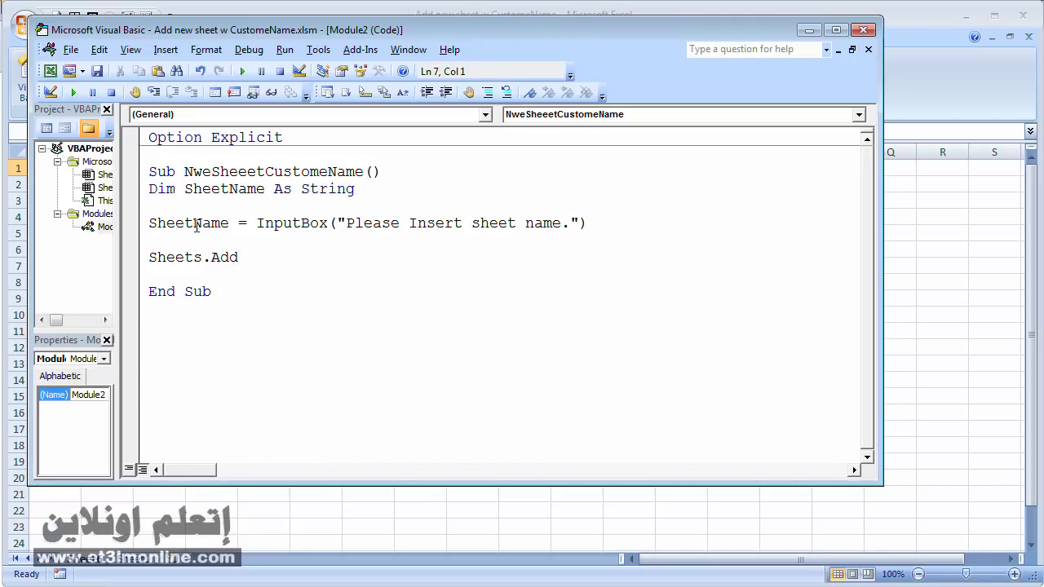
- Change Sheets.Add to Sheets.Add.Name = SheetName
click(245, 257)
text(nam)
text(e)
text( = )
text(she)
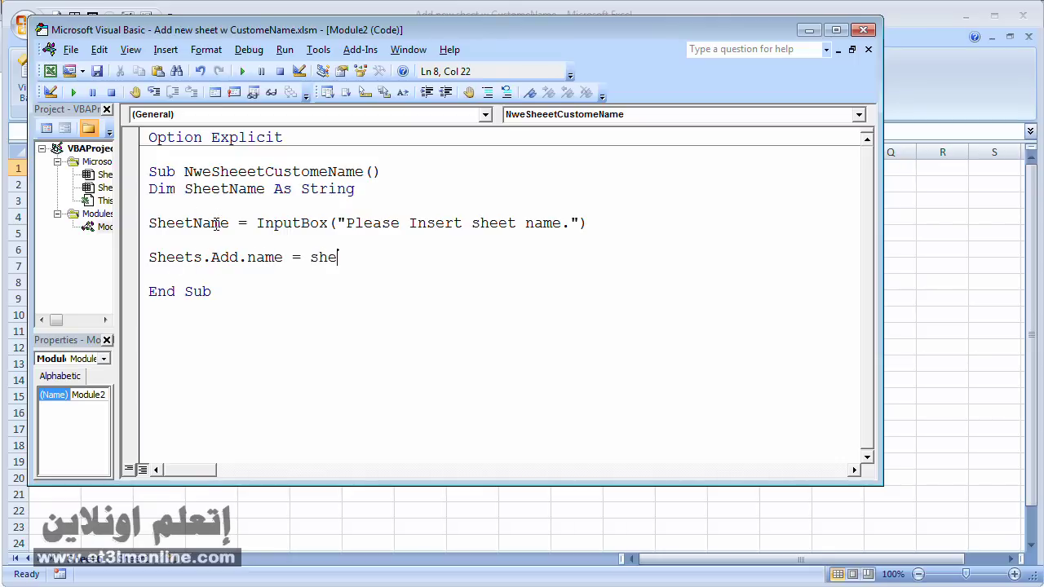
text(etname)
key(Return)
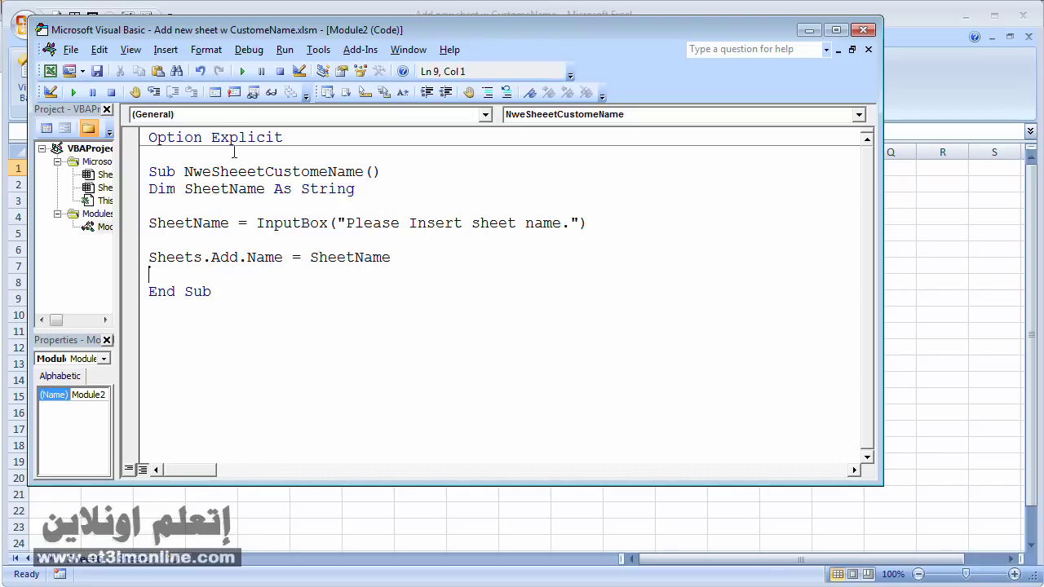
- Run the macro and create a sheet called "new sheet"
click(942, 217)
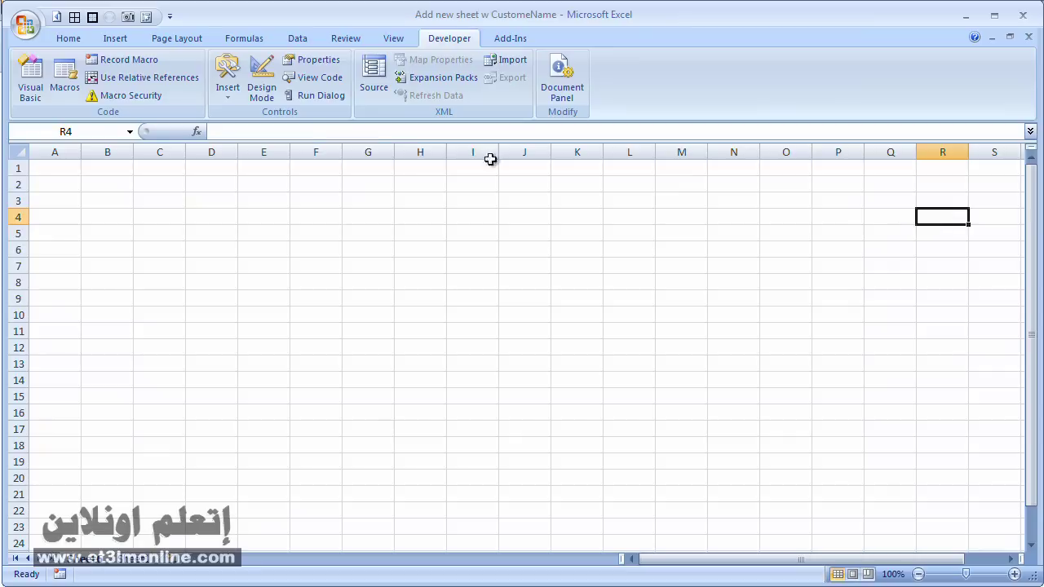
click(65, 82)
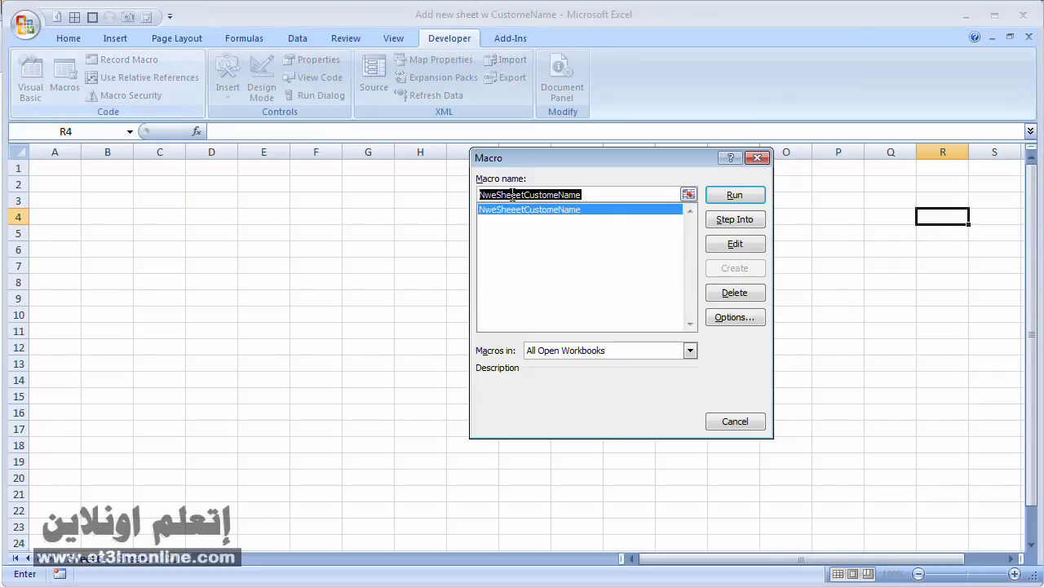
click(734, 195)
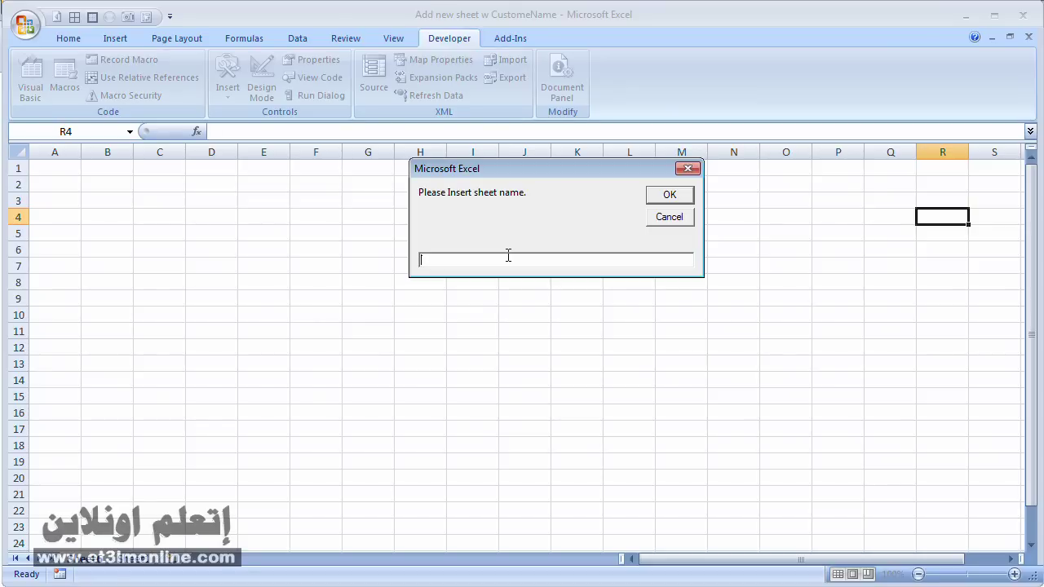
text(new sh)
text(eet)
key(Return)
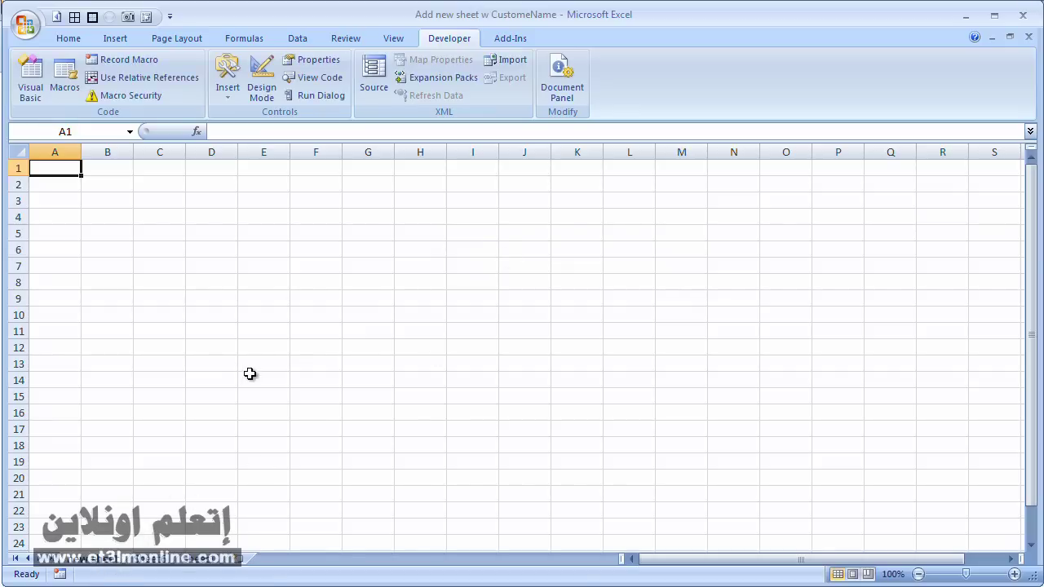
- Run the macro with an empty name, end the run-time error 1004, and reopen the code
click(70, 80)
click(731, 196)
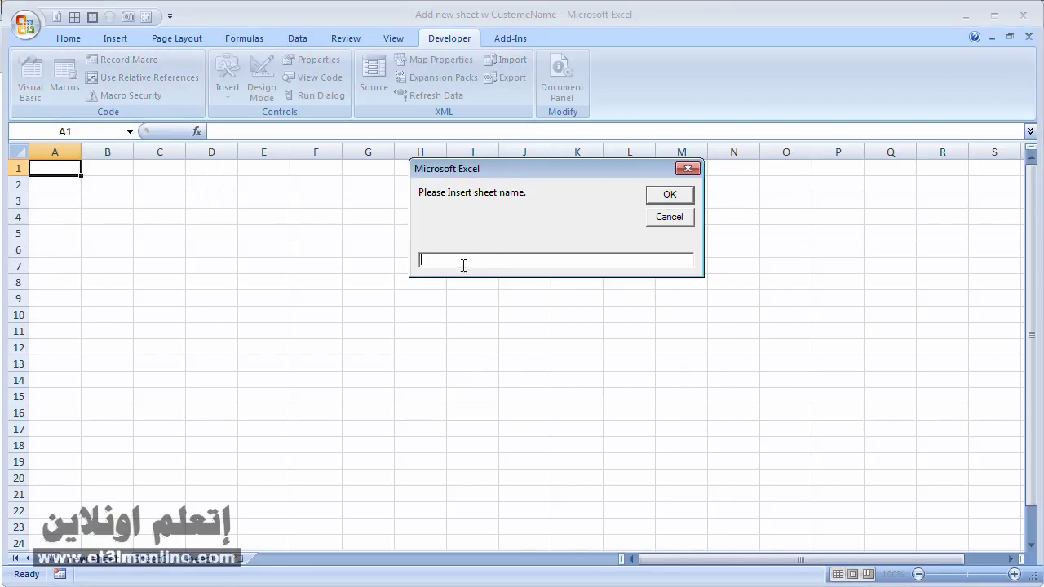
click(668, 198)
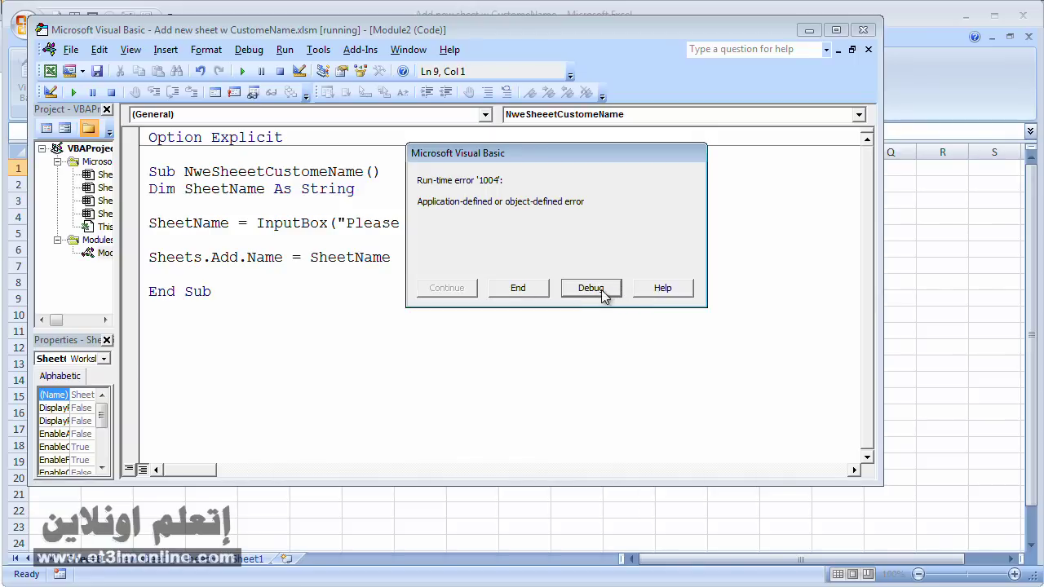
click(532, 290)
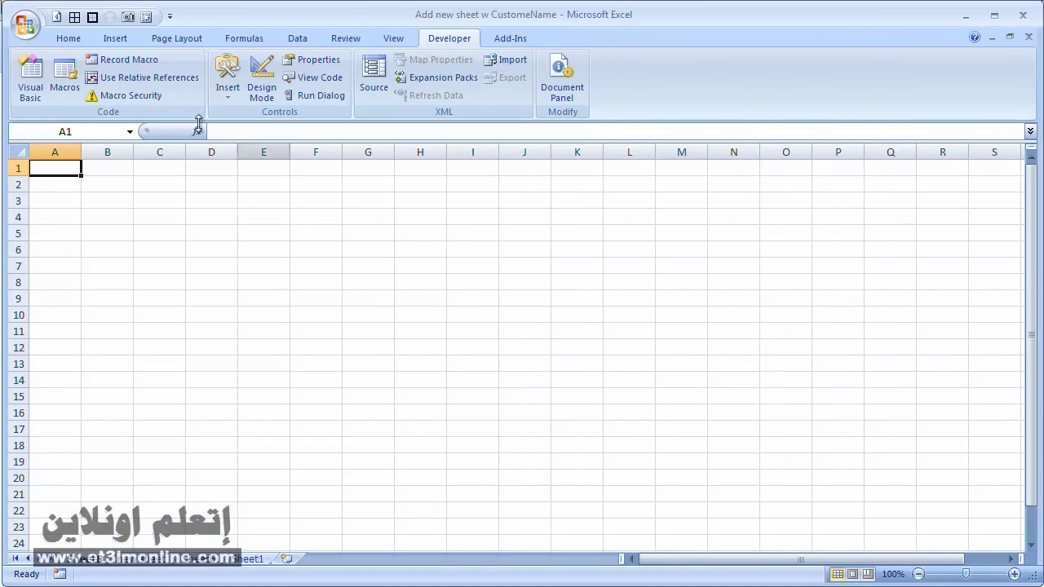
click(30, 77)
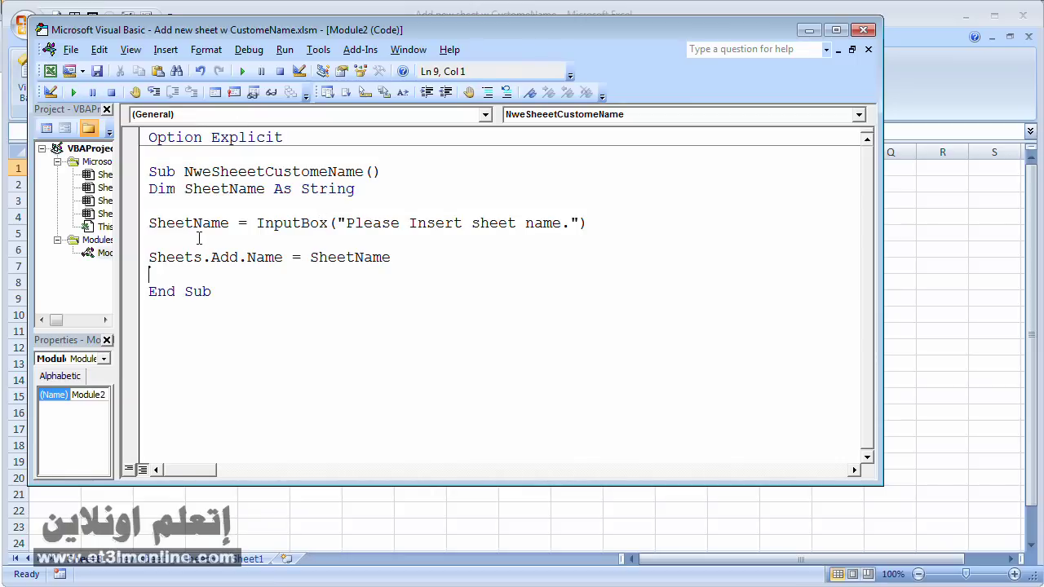
- Insert an If SheetName = "" Then … End If block above Sheets.Add.Name
click(200, 238)
key(Return)
key(Return)
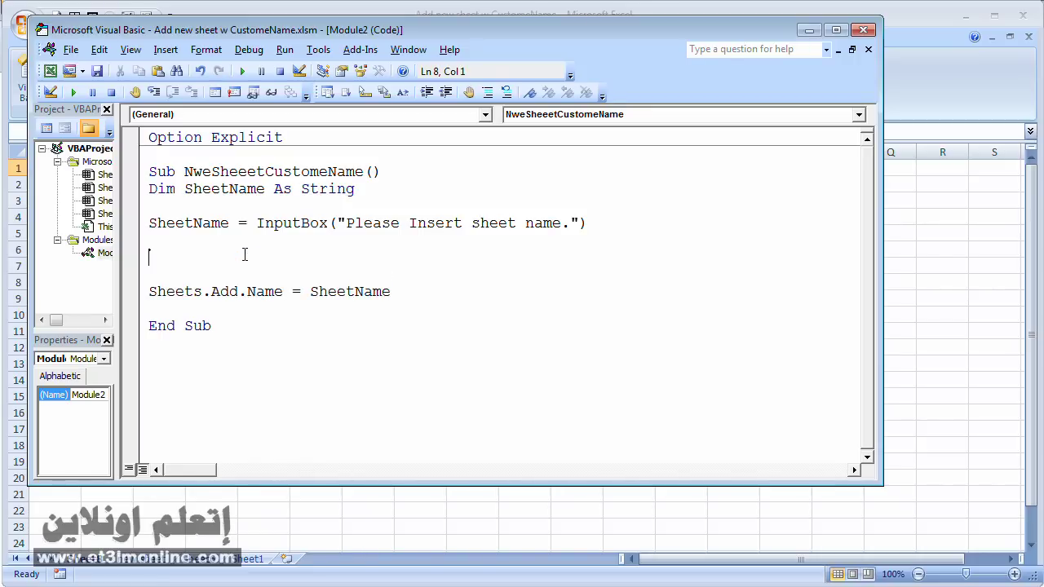
text(if )
text(sheetname )
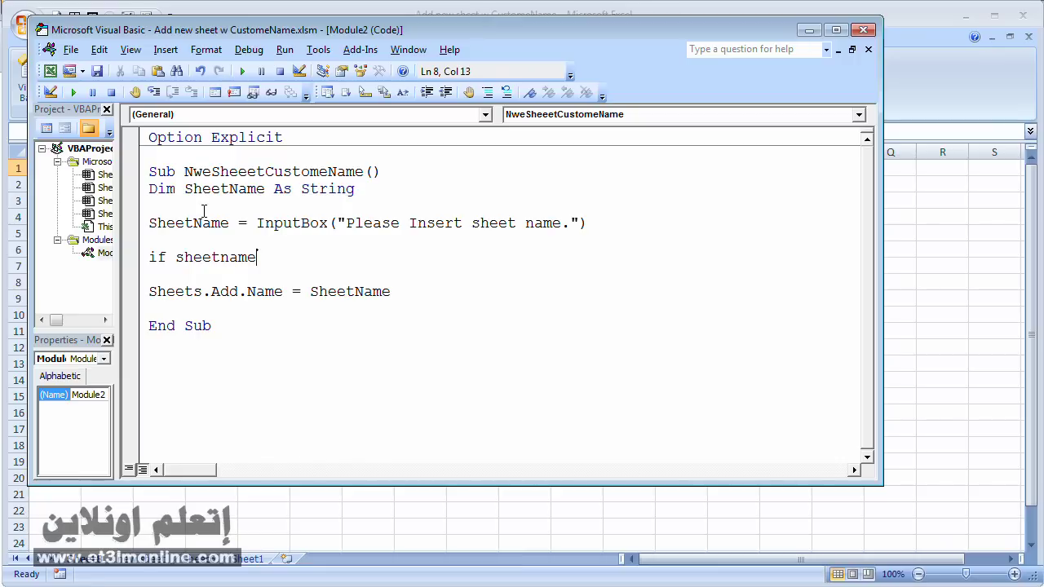
text(= ")
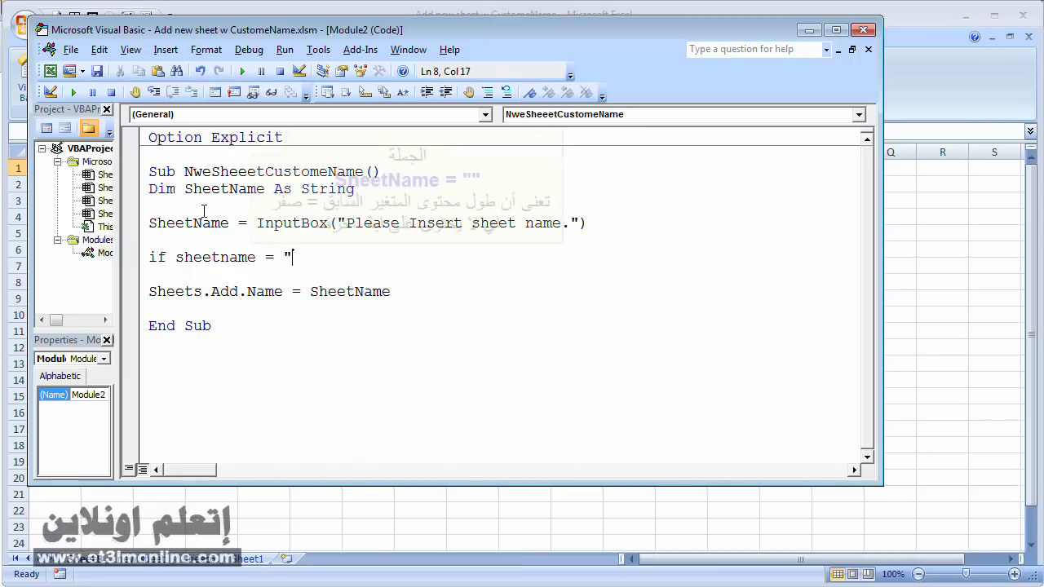
text(" )
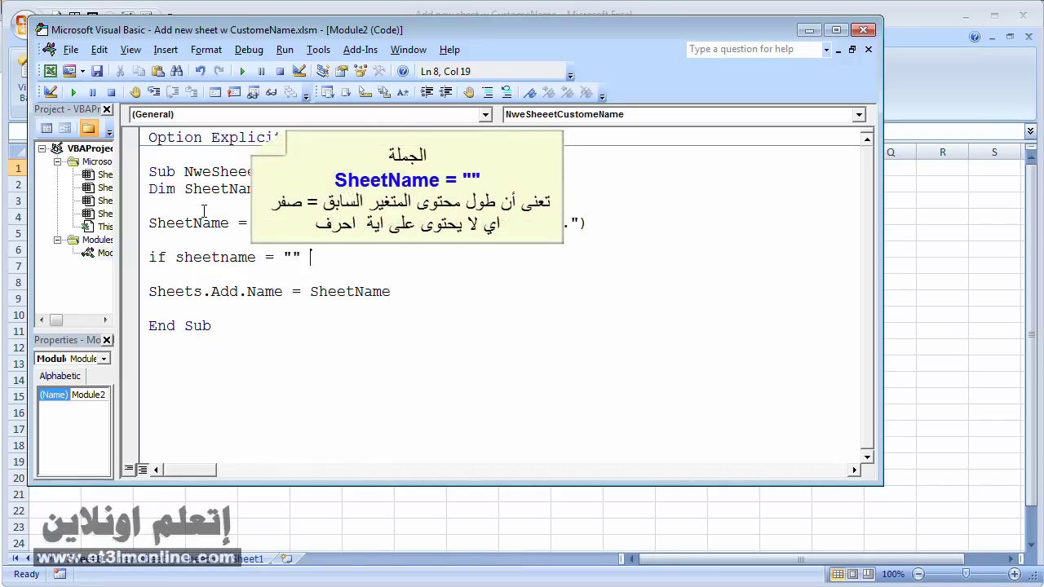
text(then)
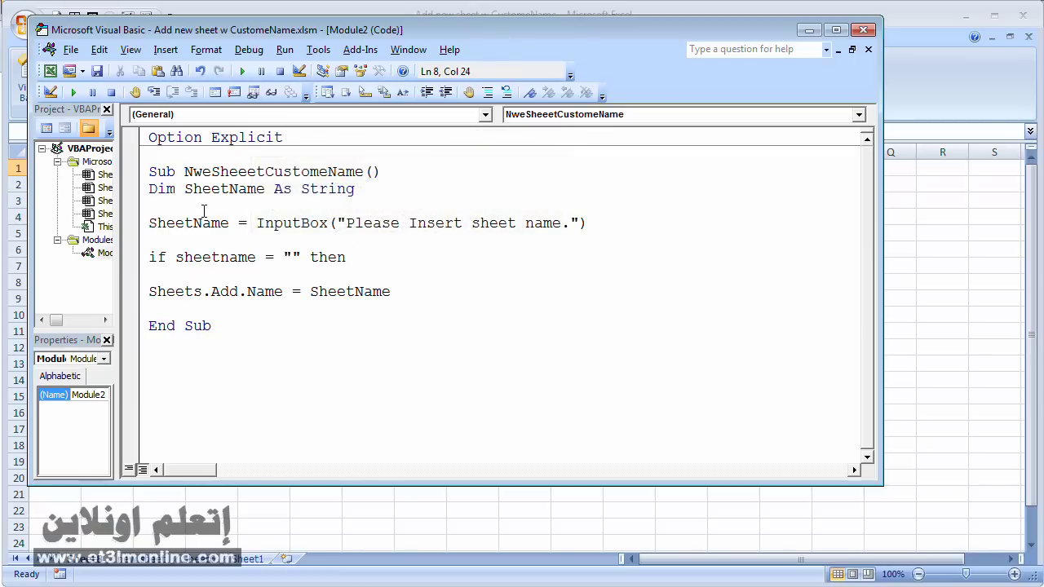
key(Return)
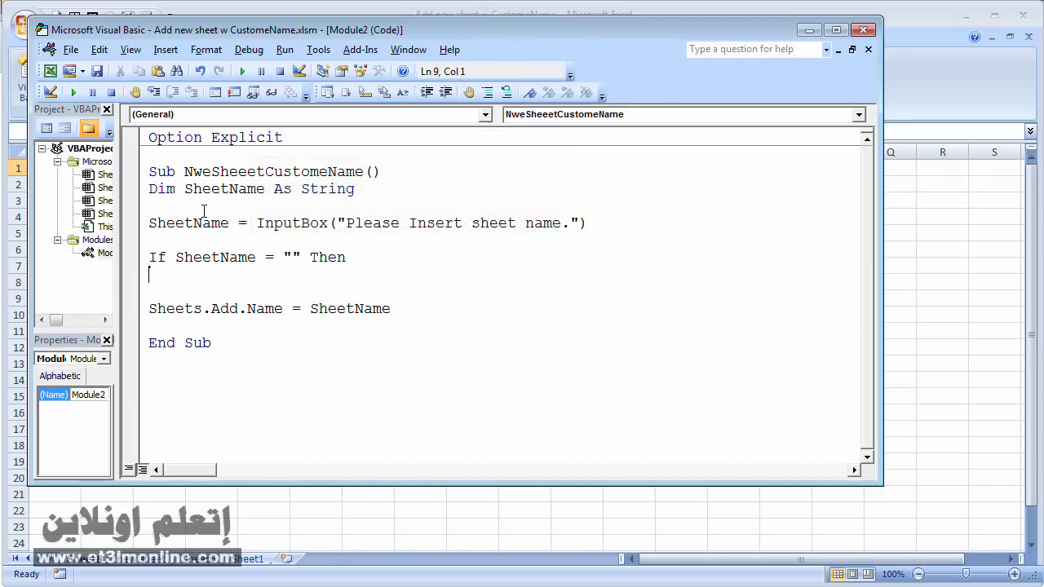
key(Return)
text(end)
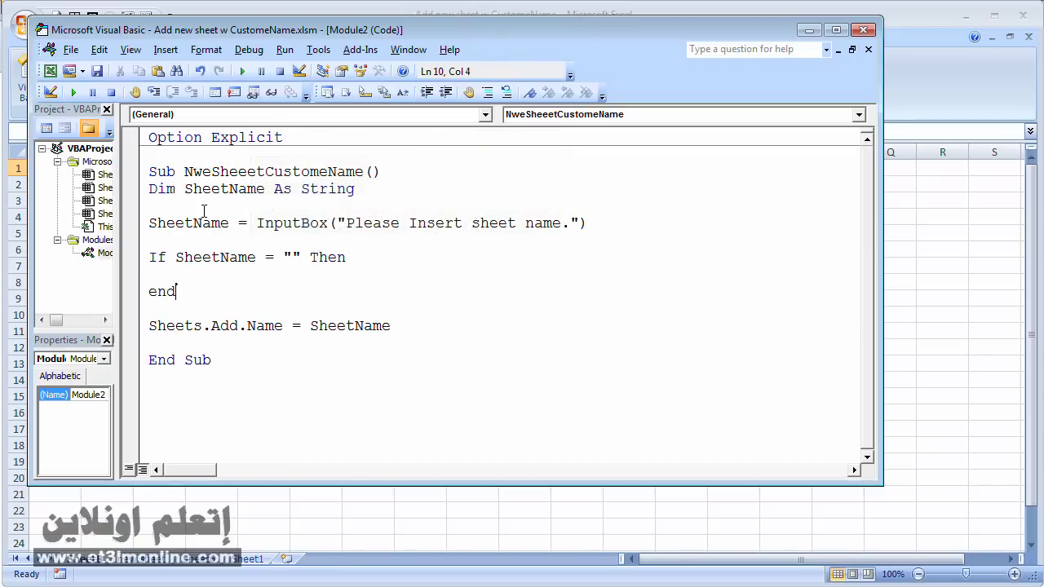
text( if)
key(Up)
key(Tab)
- Inside the If block, show MsgBox "You did not insert a name" followed by Exit Sub
text(ms)
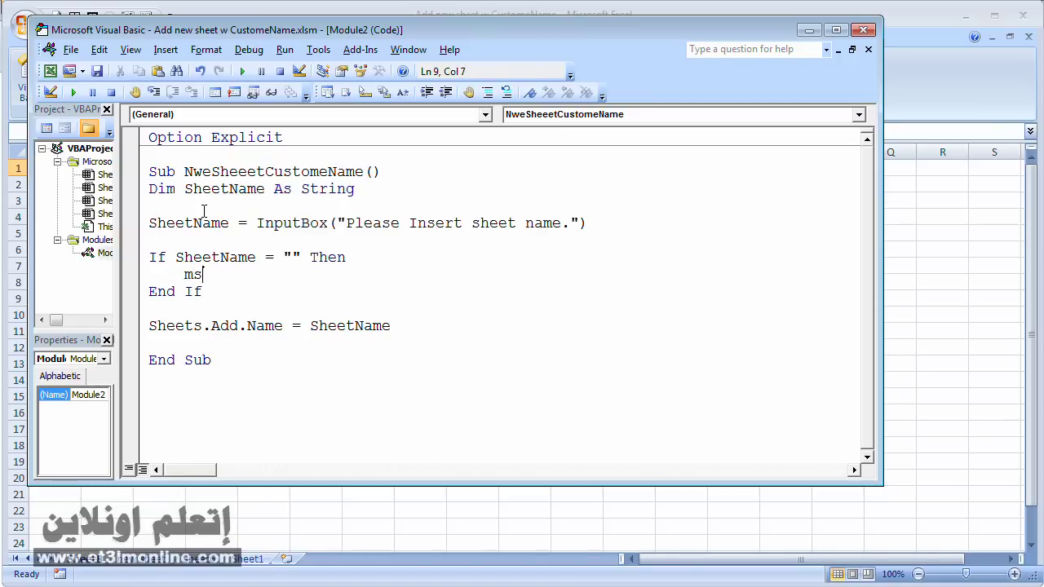
text(gbox)
text(()
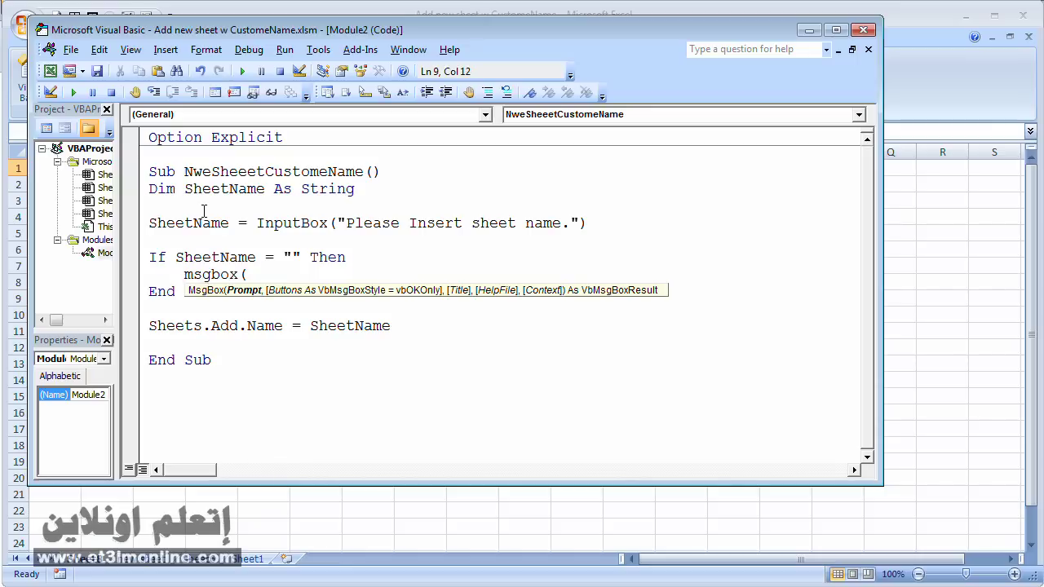
text(""))
key(Left)
key(Left)
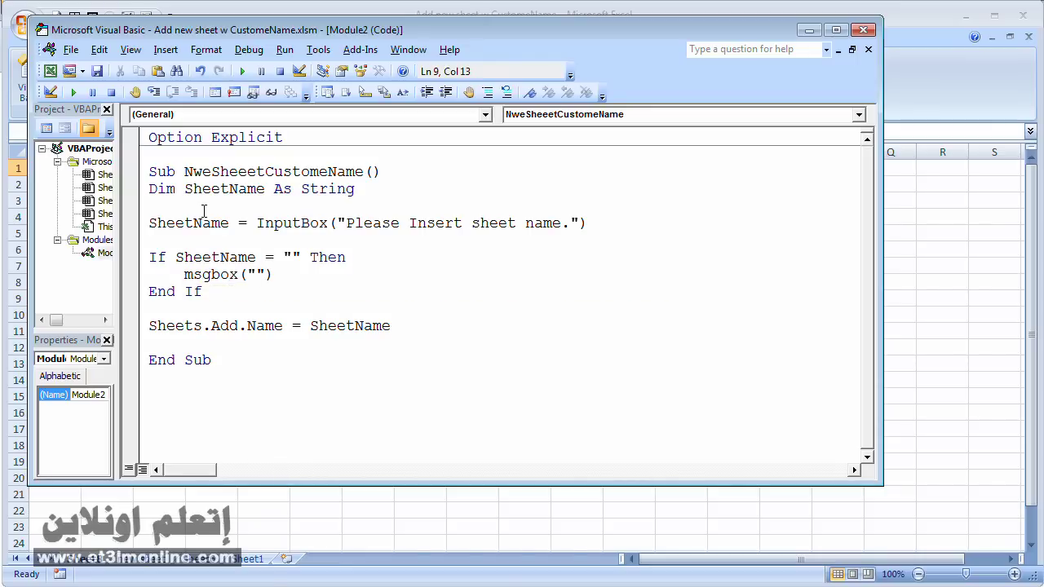
text(You did)
text( not e)
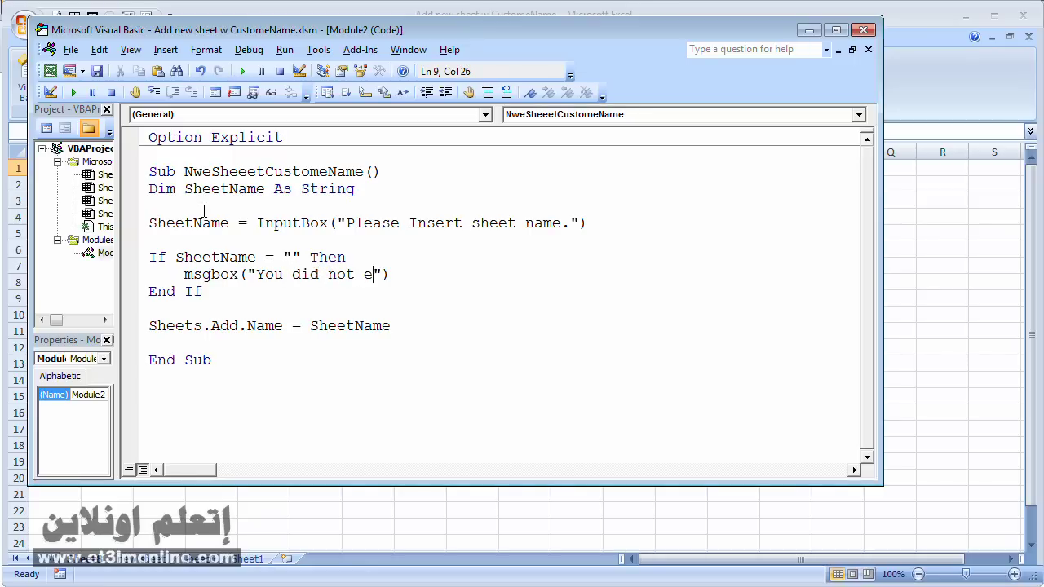
key(BackSpace)
text(inse)
text(rt a )
text(name)
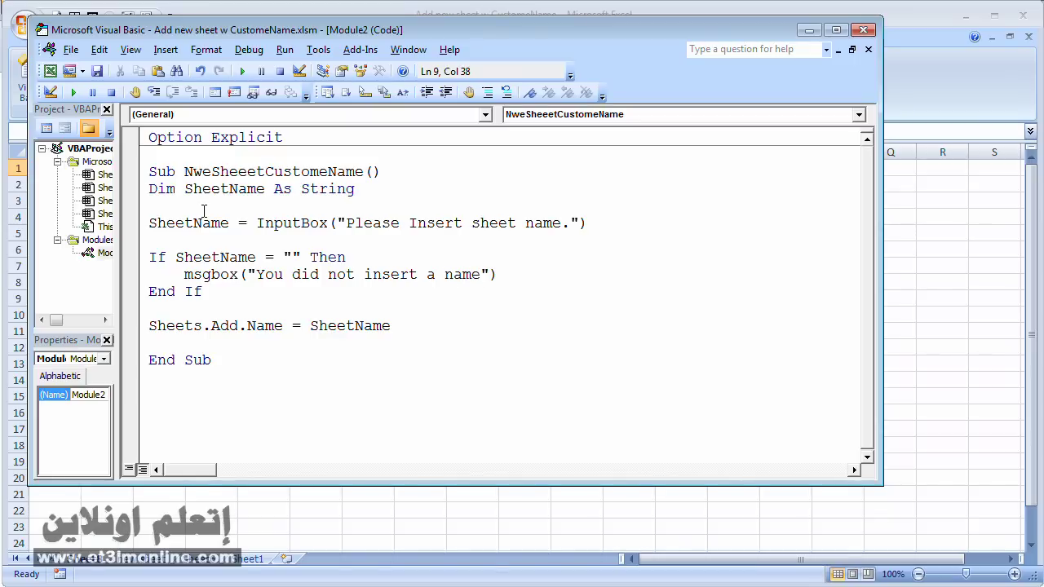
click(538, 279)
key(Return)
text(exi)
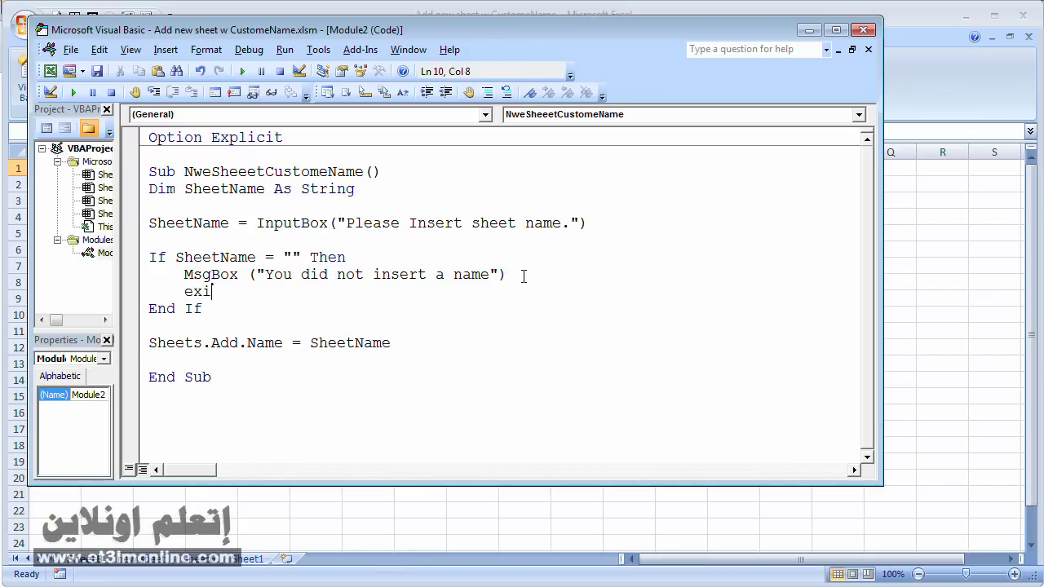
text(t sub)
click(392, 328)
- Run the macro with an empty name and dismiss the "You did not insert a name" warning
click(919, 250)
click(59, 79)
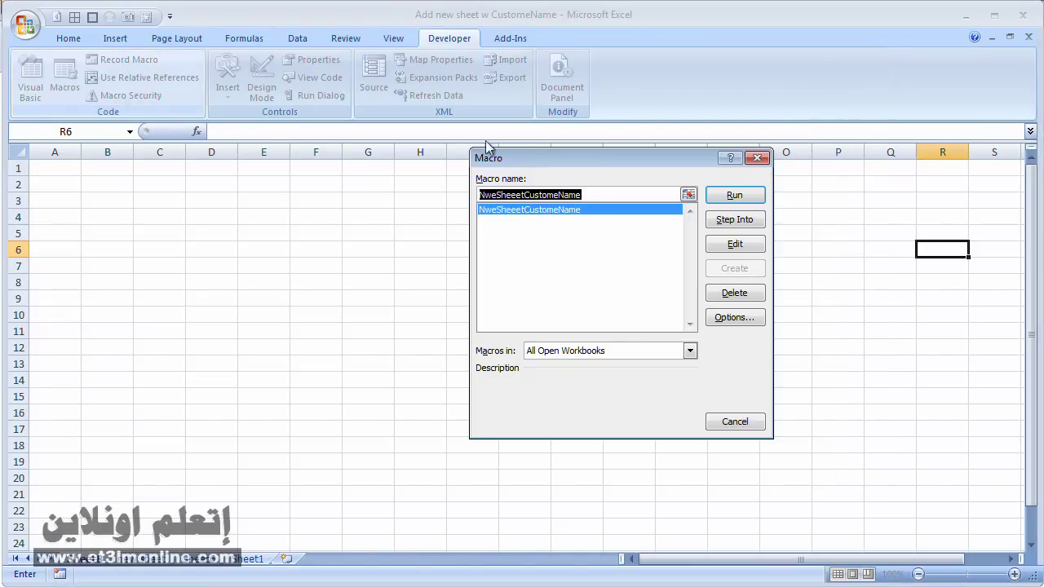
click(735, 195)
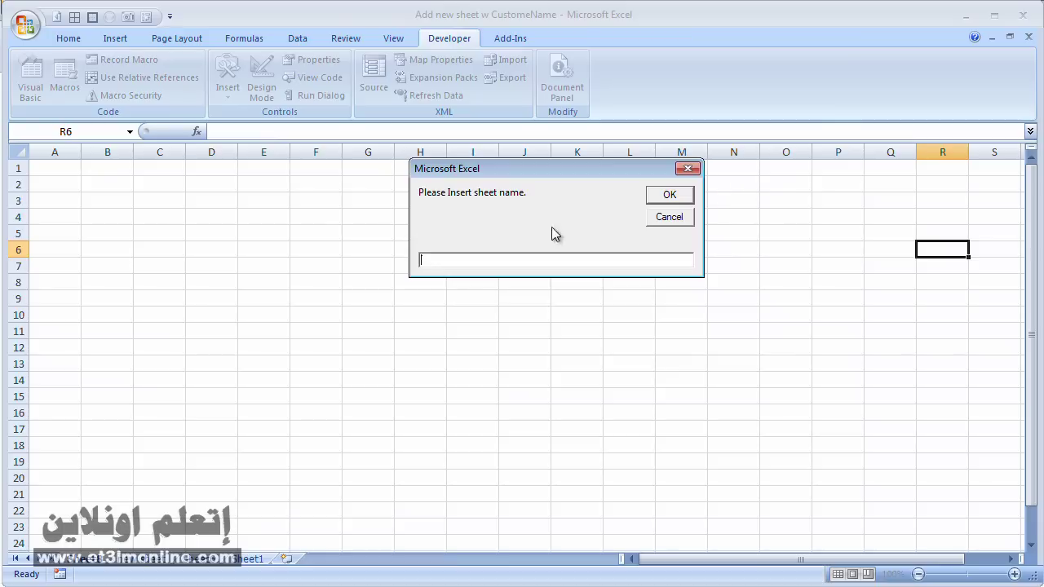
click(684, 197)
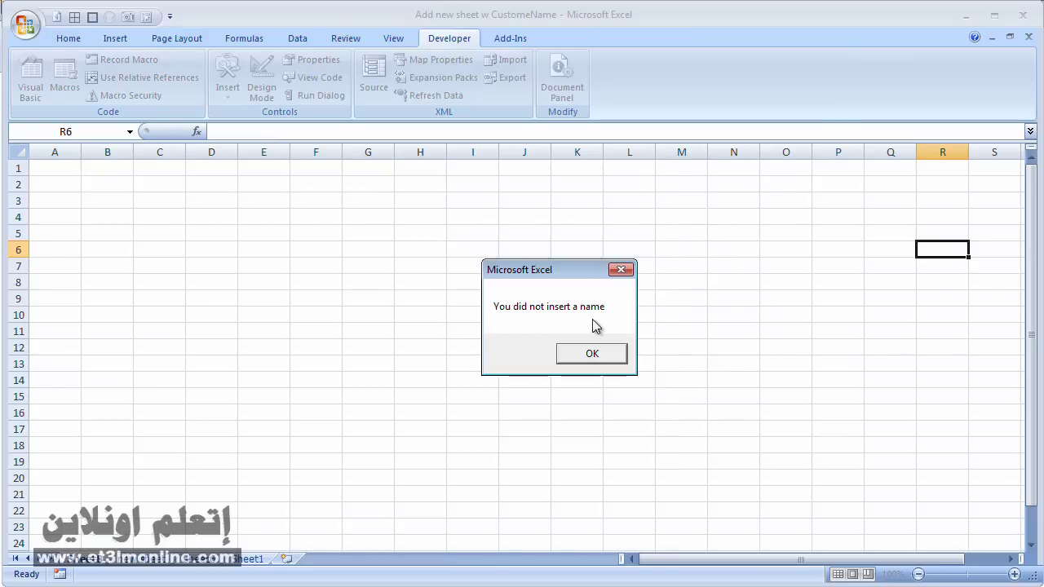
click(603, 356)
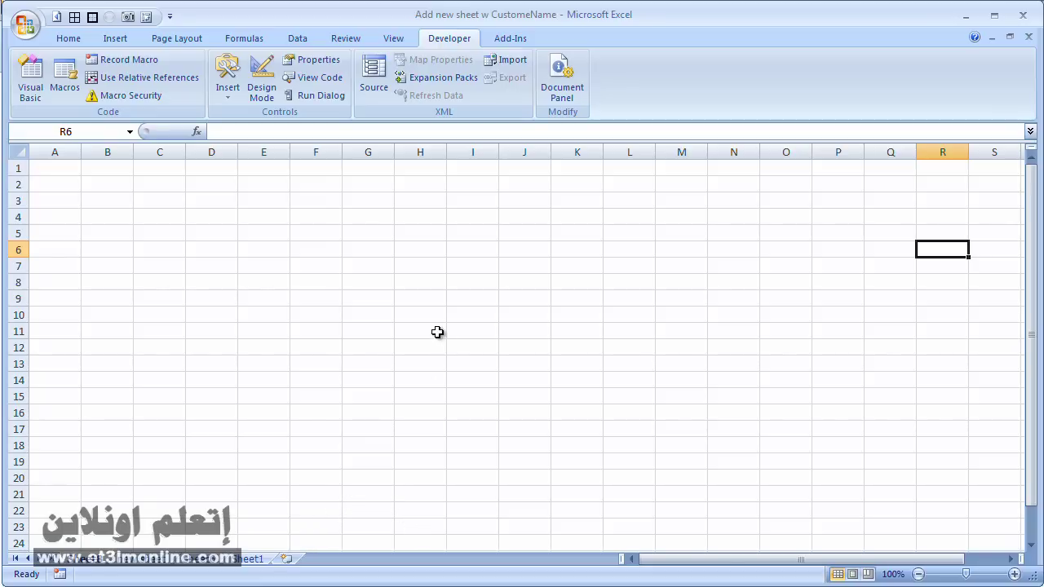
- Run the macro with a 32-digit sheet name and end the resulting run-time error 1004
click(65, 88)
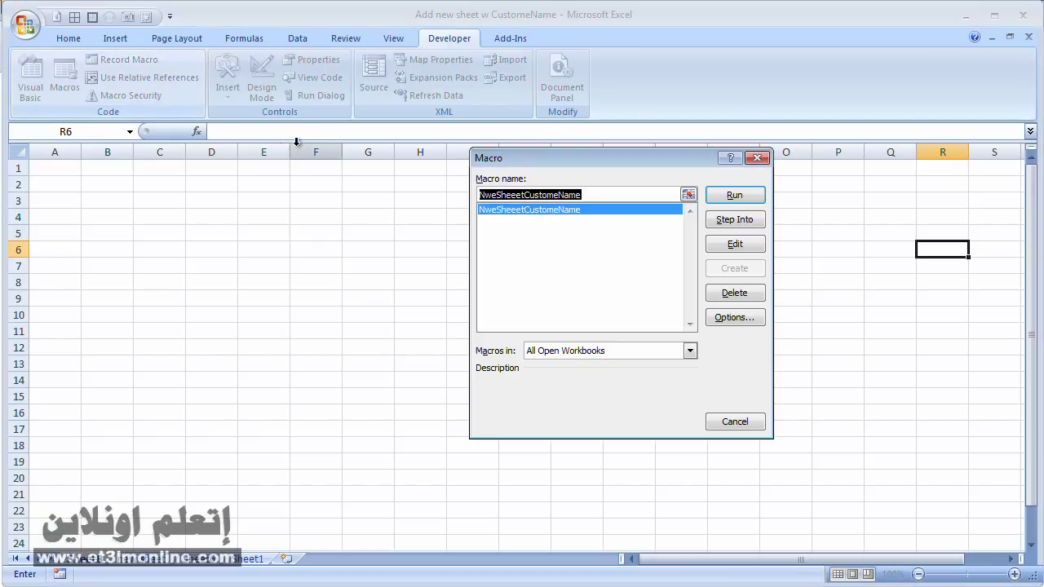
click(732, 195)
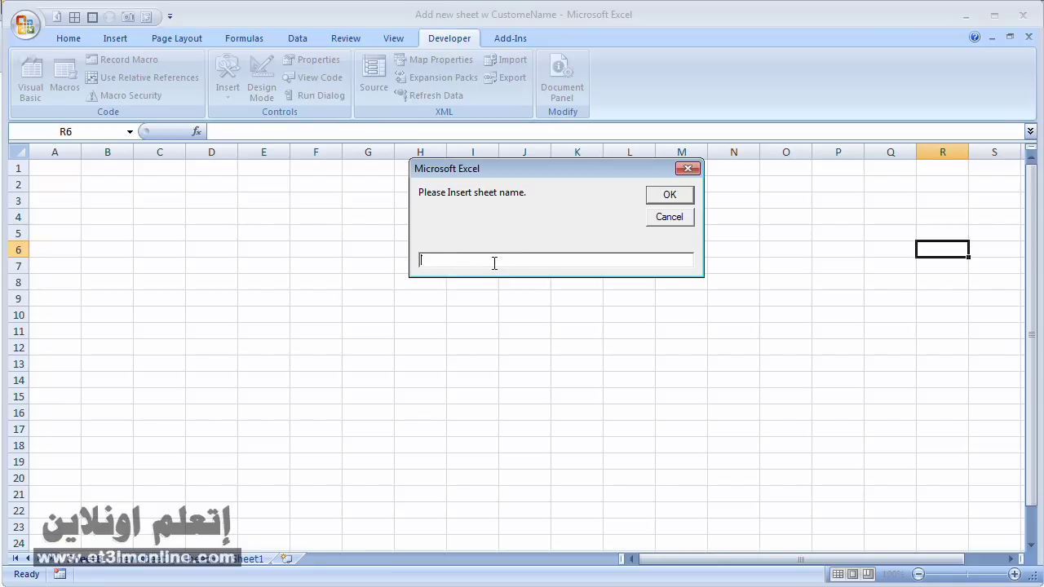
text(234567890)
double_click(494, 263)
key(ctrl+c)
click(494, 263)
key(ctrl+v)
key(ctrl+v)
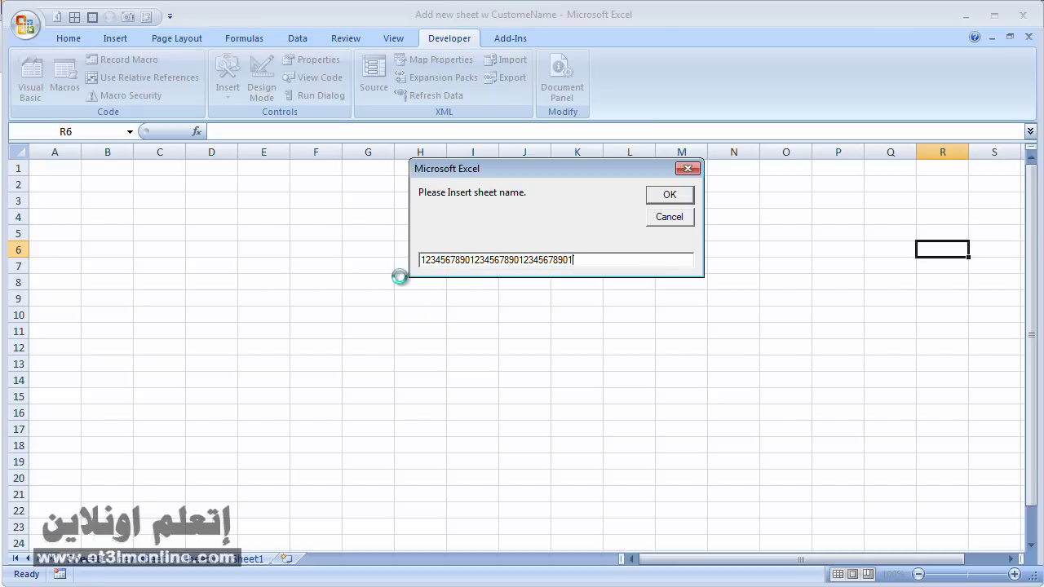
text(2)
drag(598, 261, 364, 253)
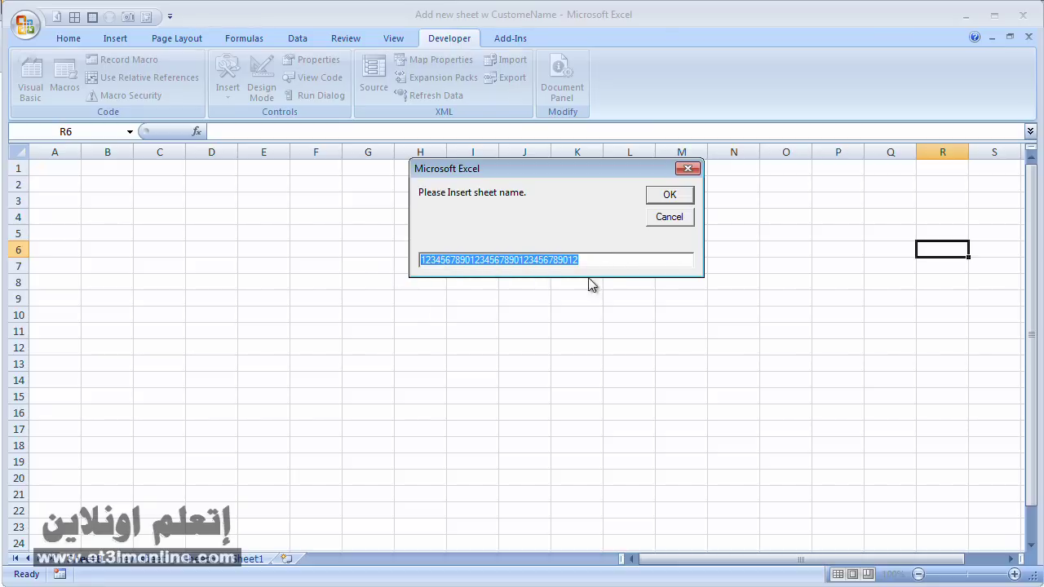
click(605, 259)
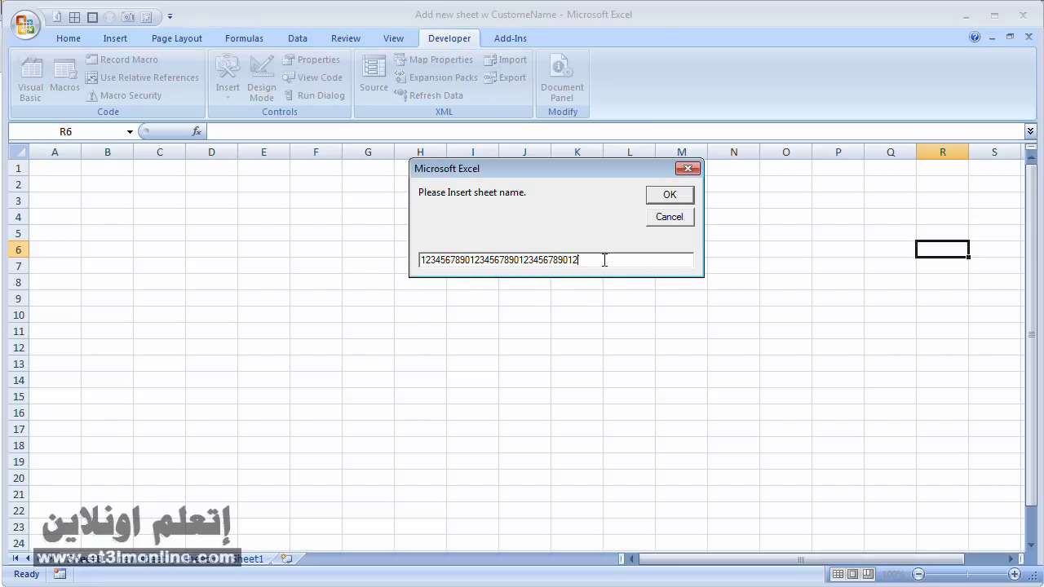
click(672, 198)
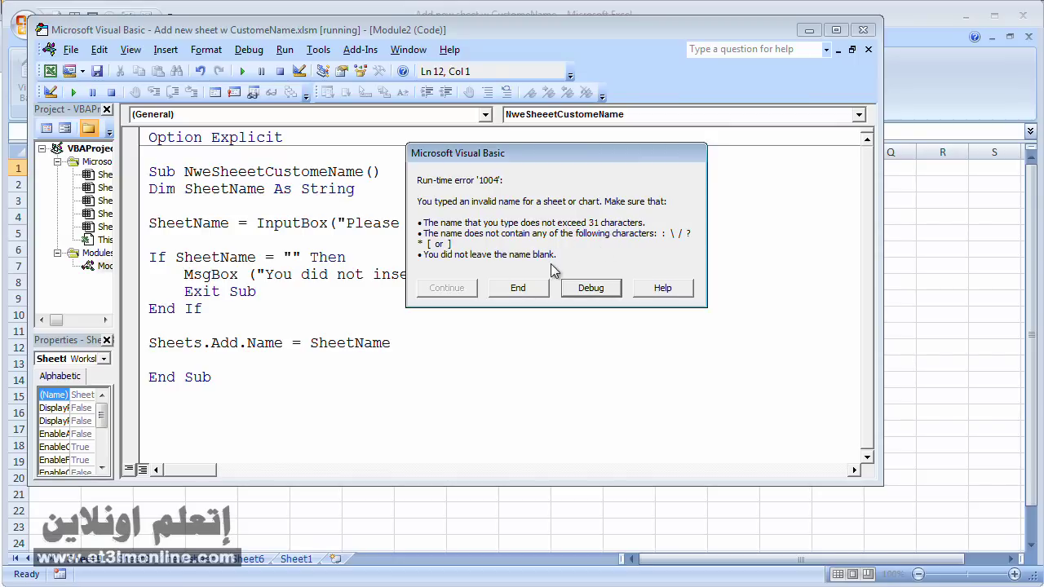
click(518, 291)
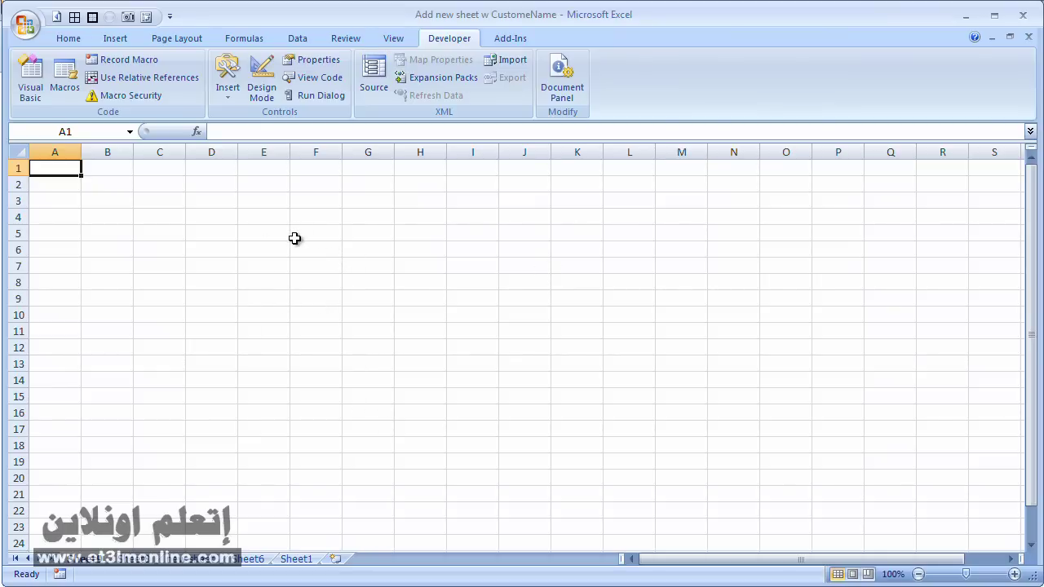
- Change the If test to If SheetName = "" Or Len(SheetName) > 31 Then
key(alt)
key(l)
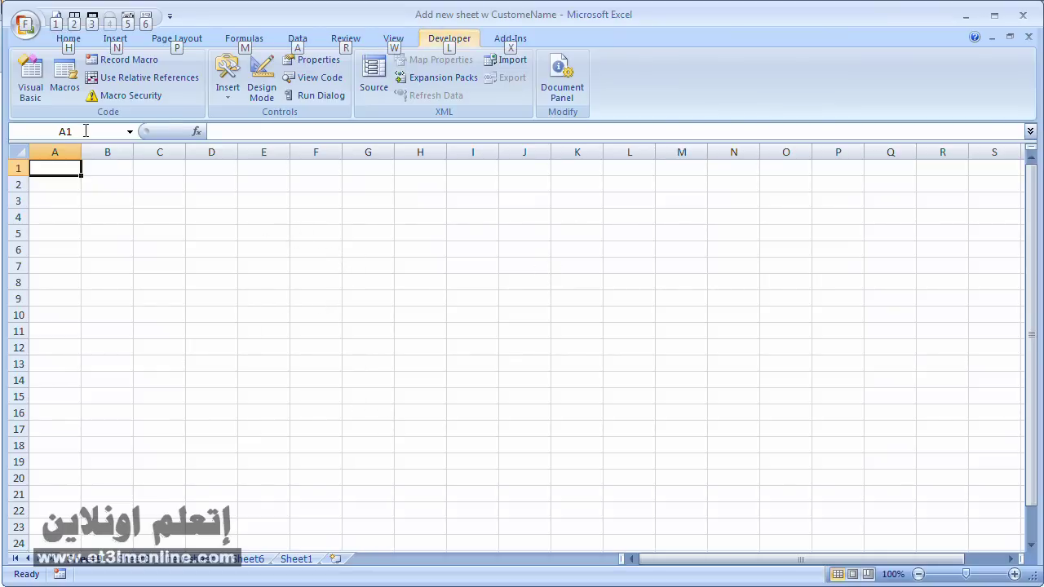
key(v)
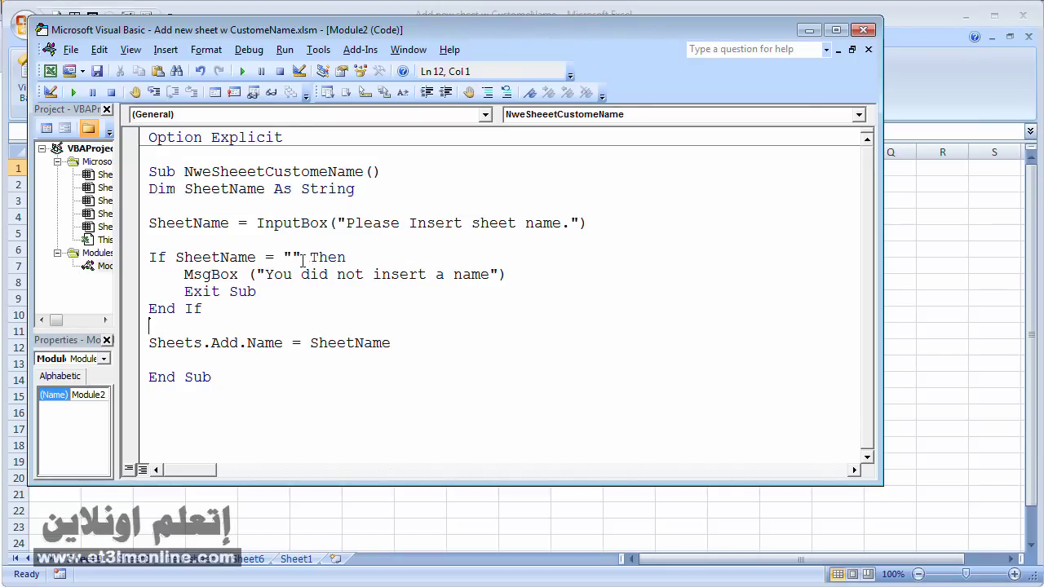
click(301, 258)
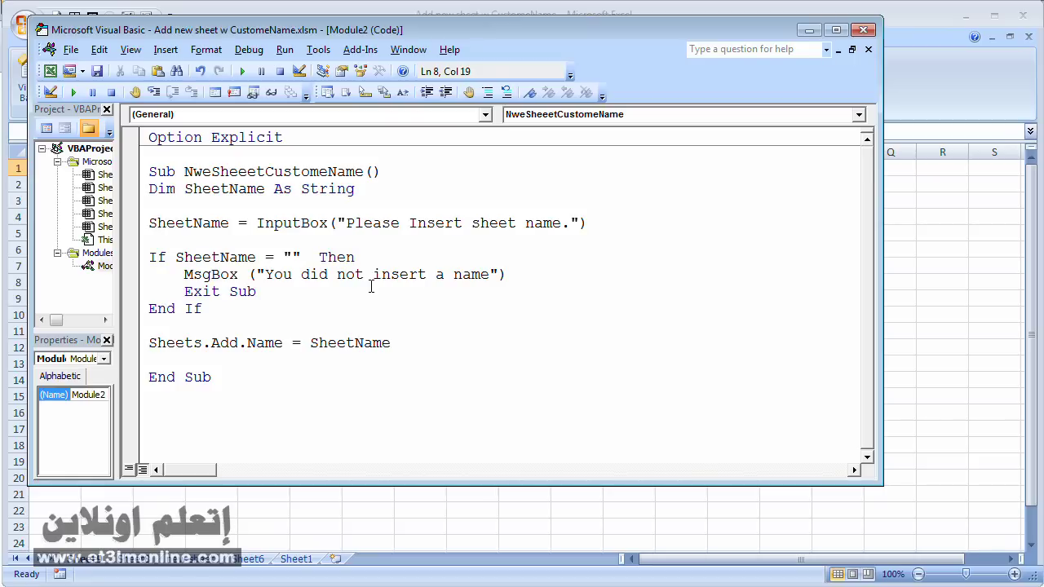
text(or)
text(le)
text(n())
key(Left)
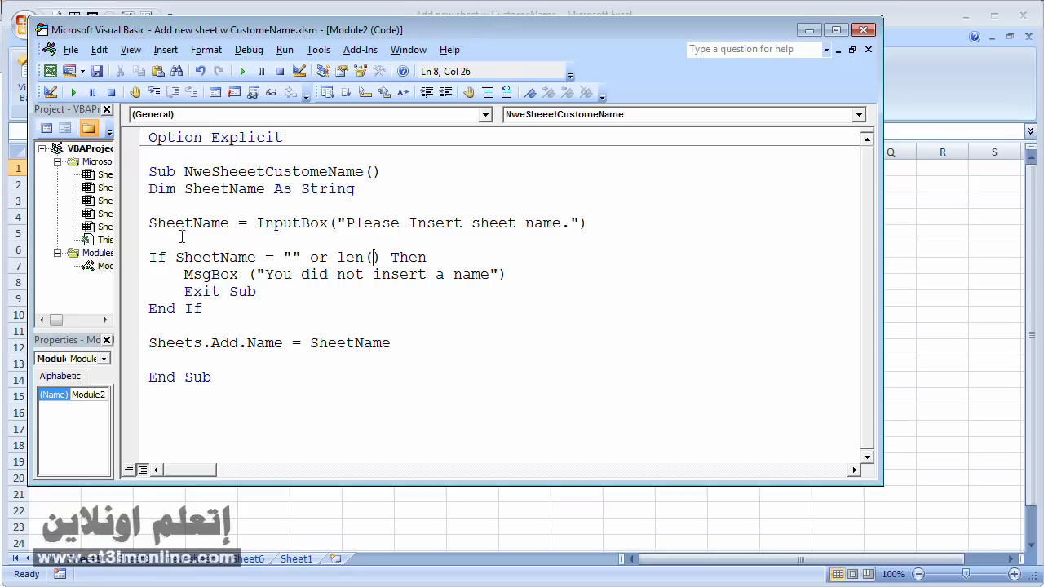
text(shee)
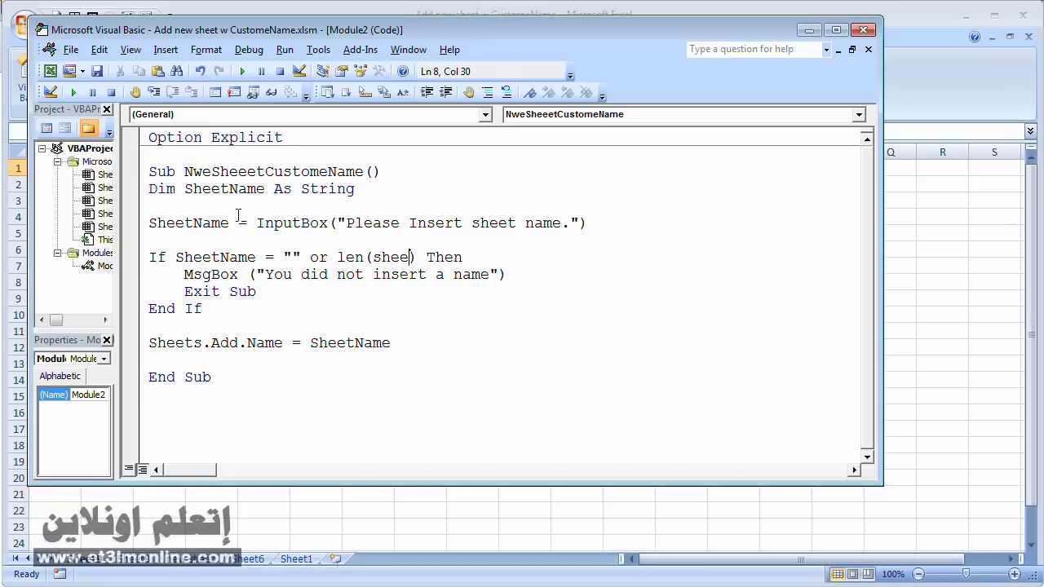
text(tname)
key(Down)
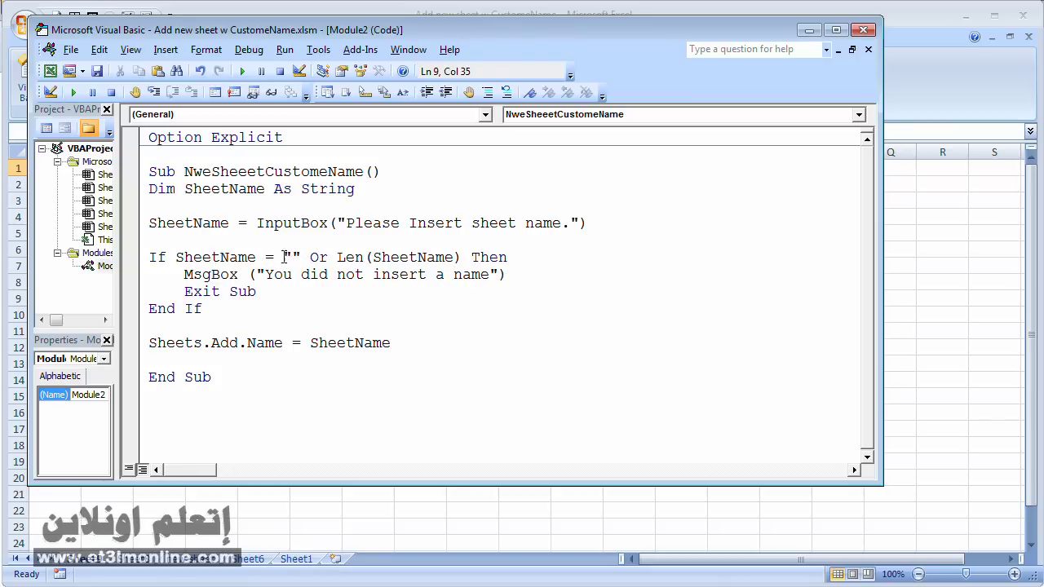
click(462, 257)
text(>31)
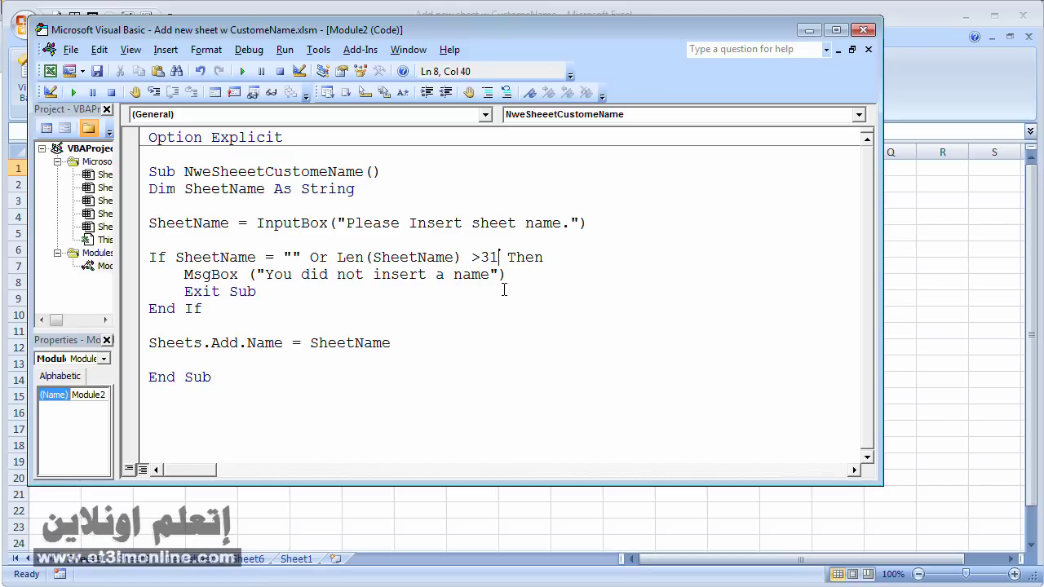
key(Down)
- Append 'OR sheet name lenth is greater than 31 Characther' to the MsgBox text and widen the code window
click(492, 275)
text(OR )
text(sh)
text(ww)
key(BackSpace)
key(BackSpace)
text(e)
text(et nam)
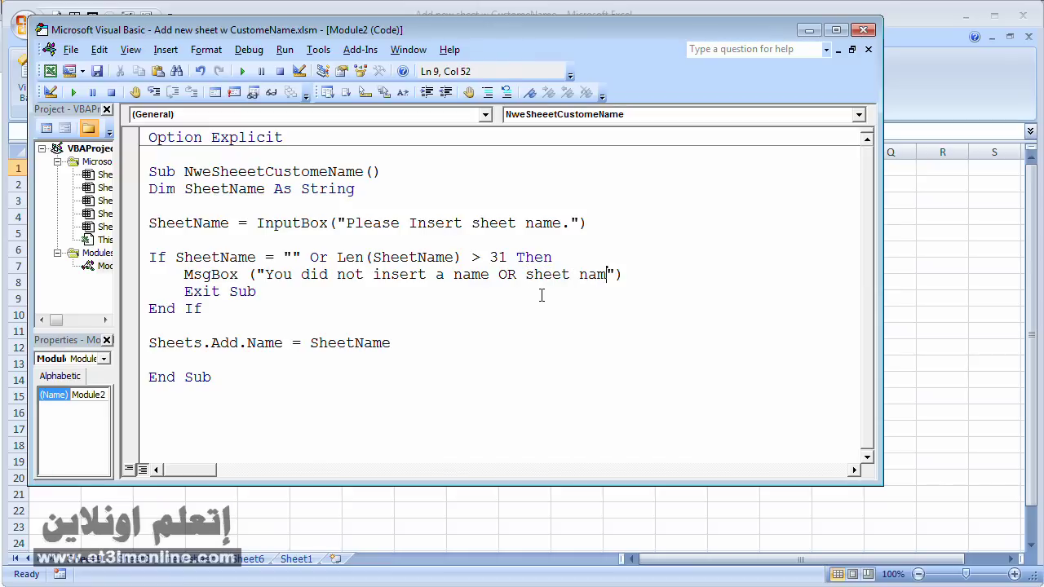
text(e le)
text(nth is )
text(greater )
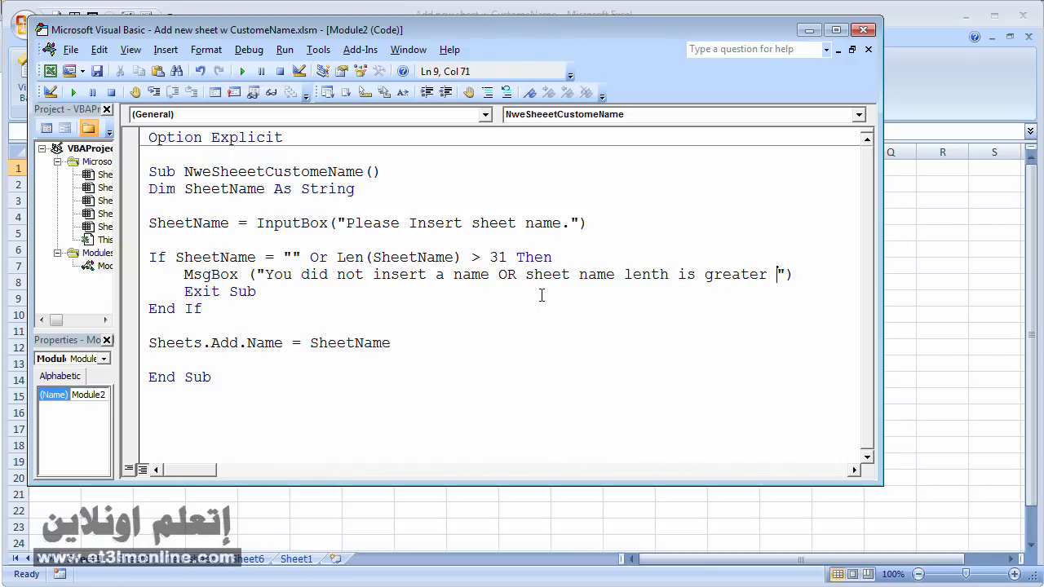
text(than 31 )
text(Cha)
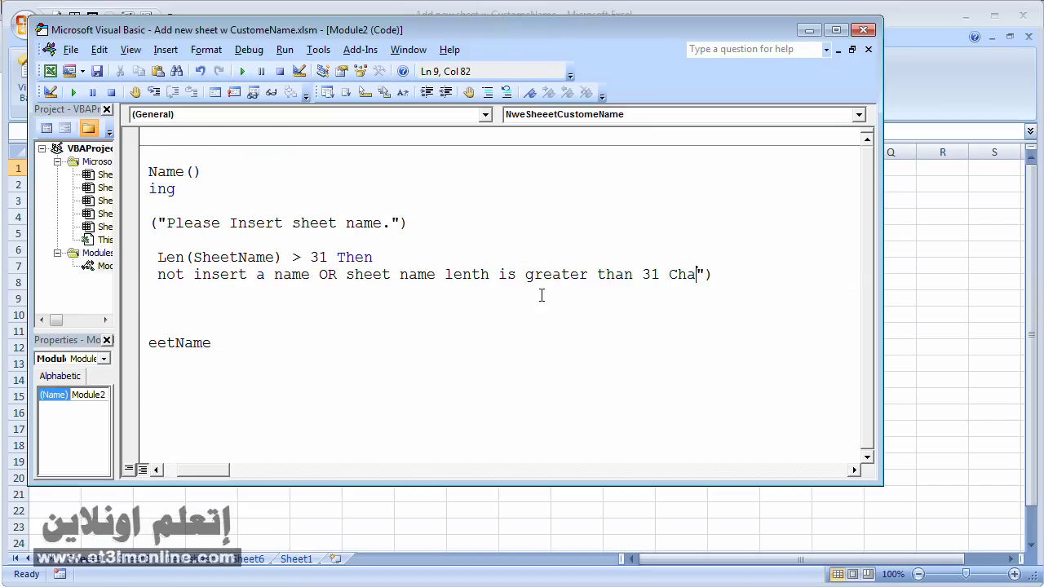
text(rac)
text(ther)
drag(222, 472, 186, 472)
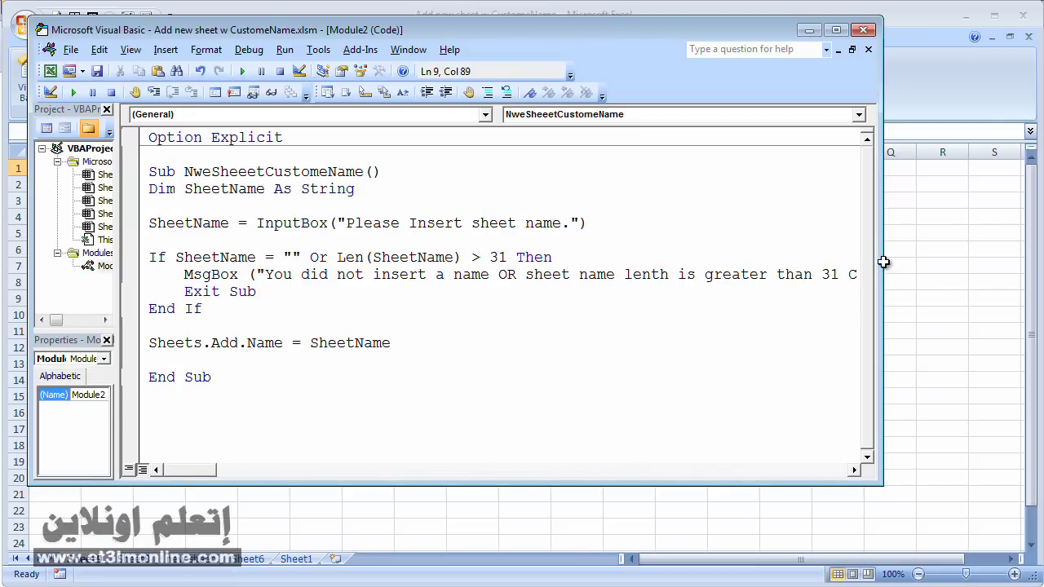
drag(882, 263, 1014, 263)
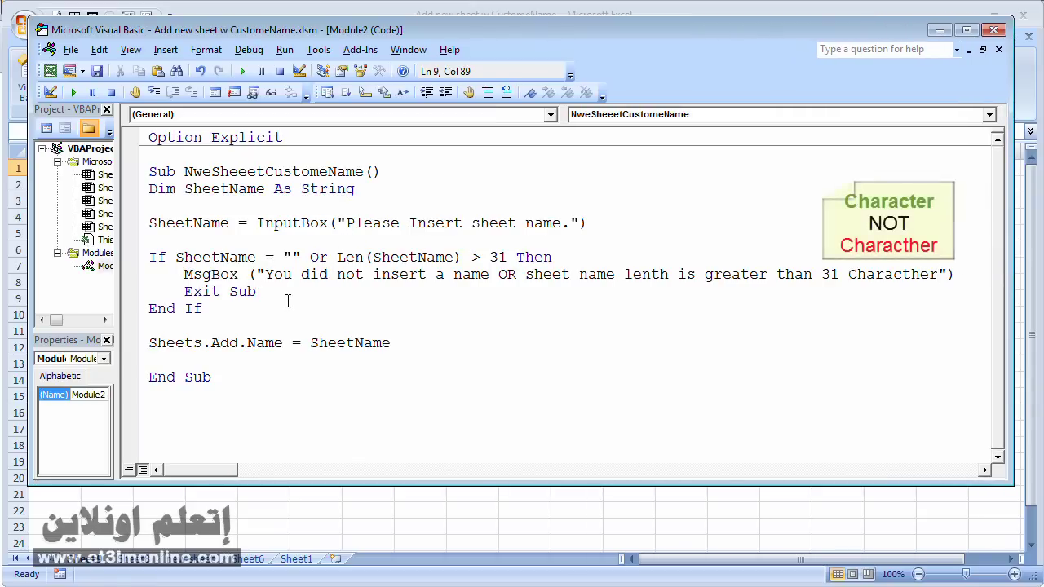
click(287, 292)
click(524, 509)
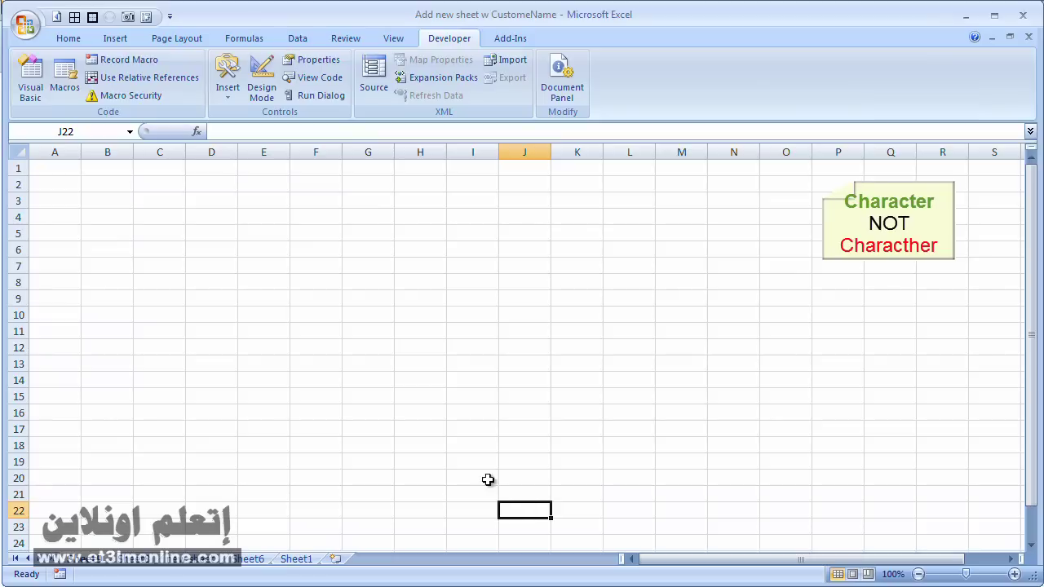
click(65, 82)
click(735, 196)
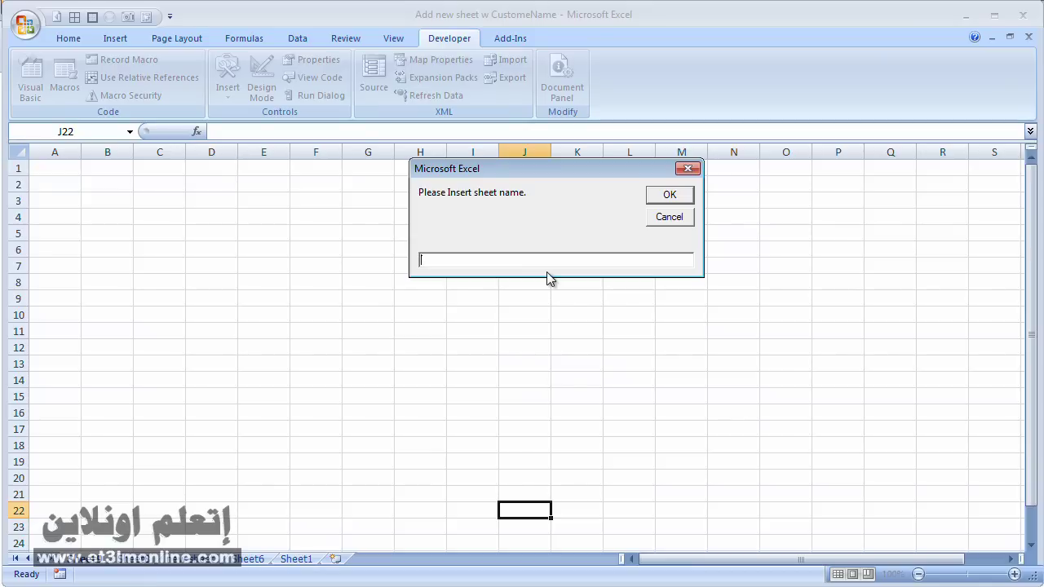
text(12345678901234567890)
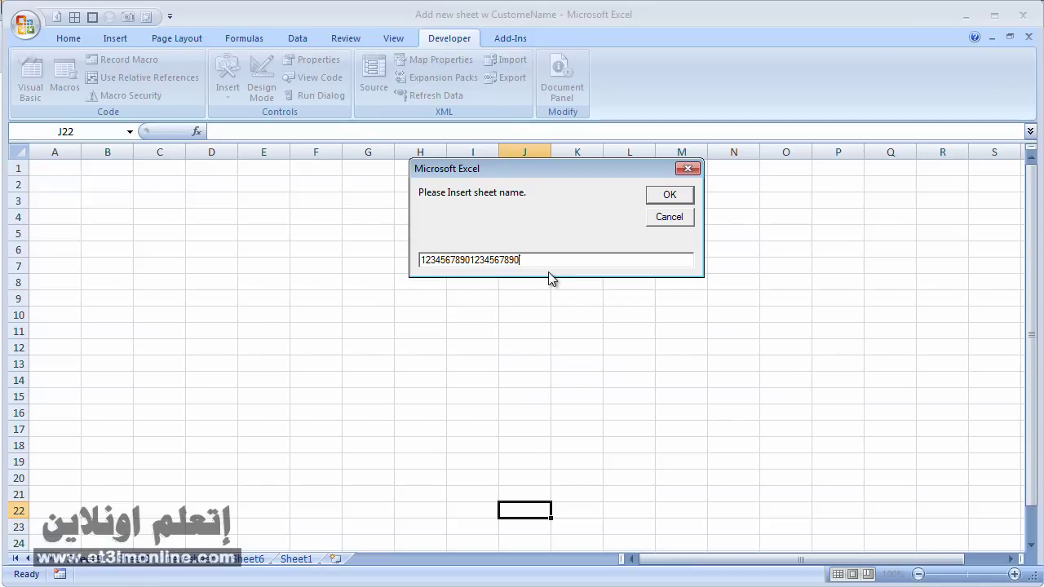
text(1234567890111)
click(671, 196)
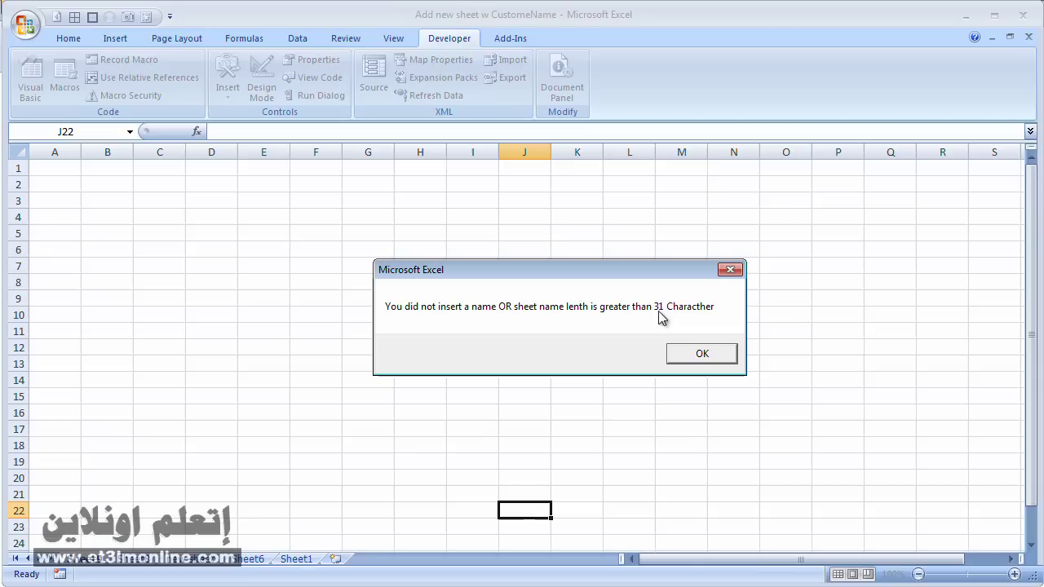
click(703, 355)
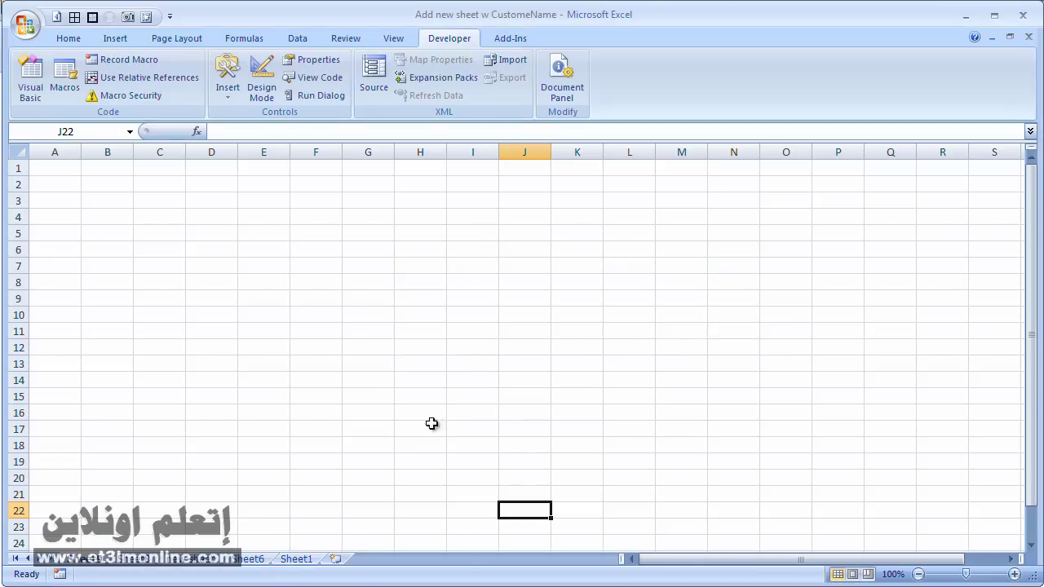
- Review the lesson summary on Sheet1, then return to the finished Module2 code
click(306, 560)
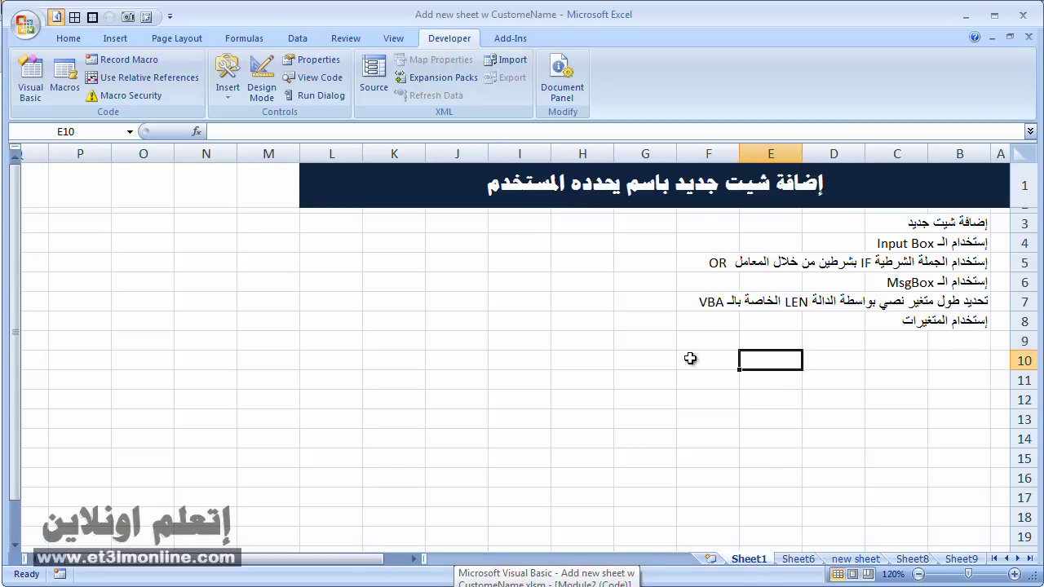
click(490, 584)
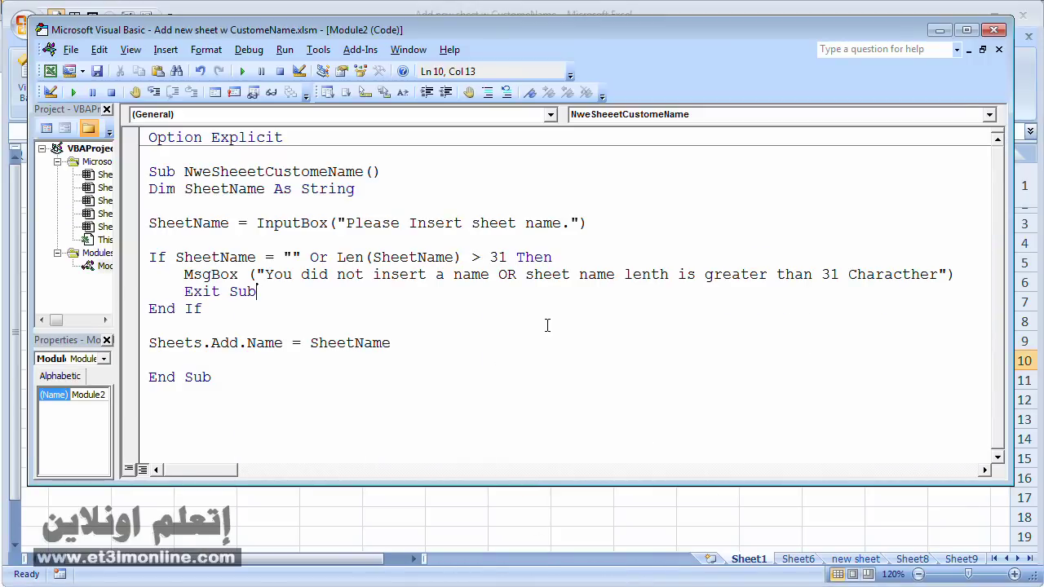